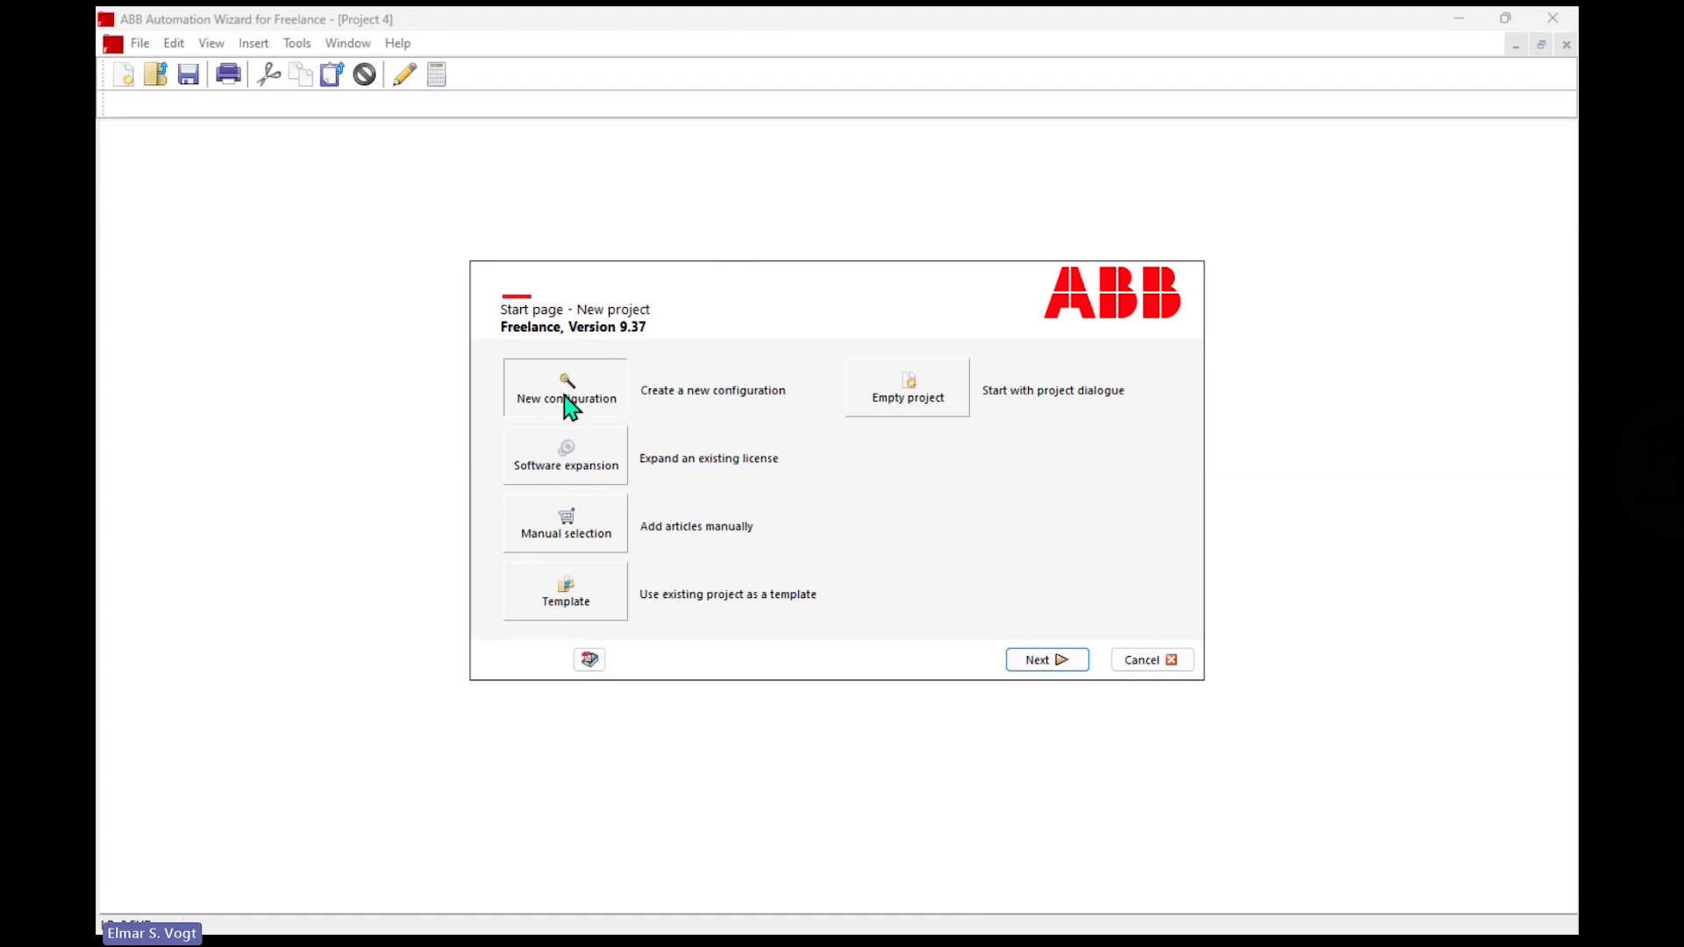
# Choose New configuration on the start page and continue to controller selection
pyautogui.click(1045, 668)
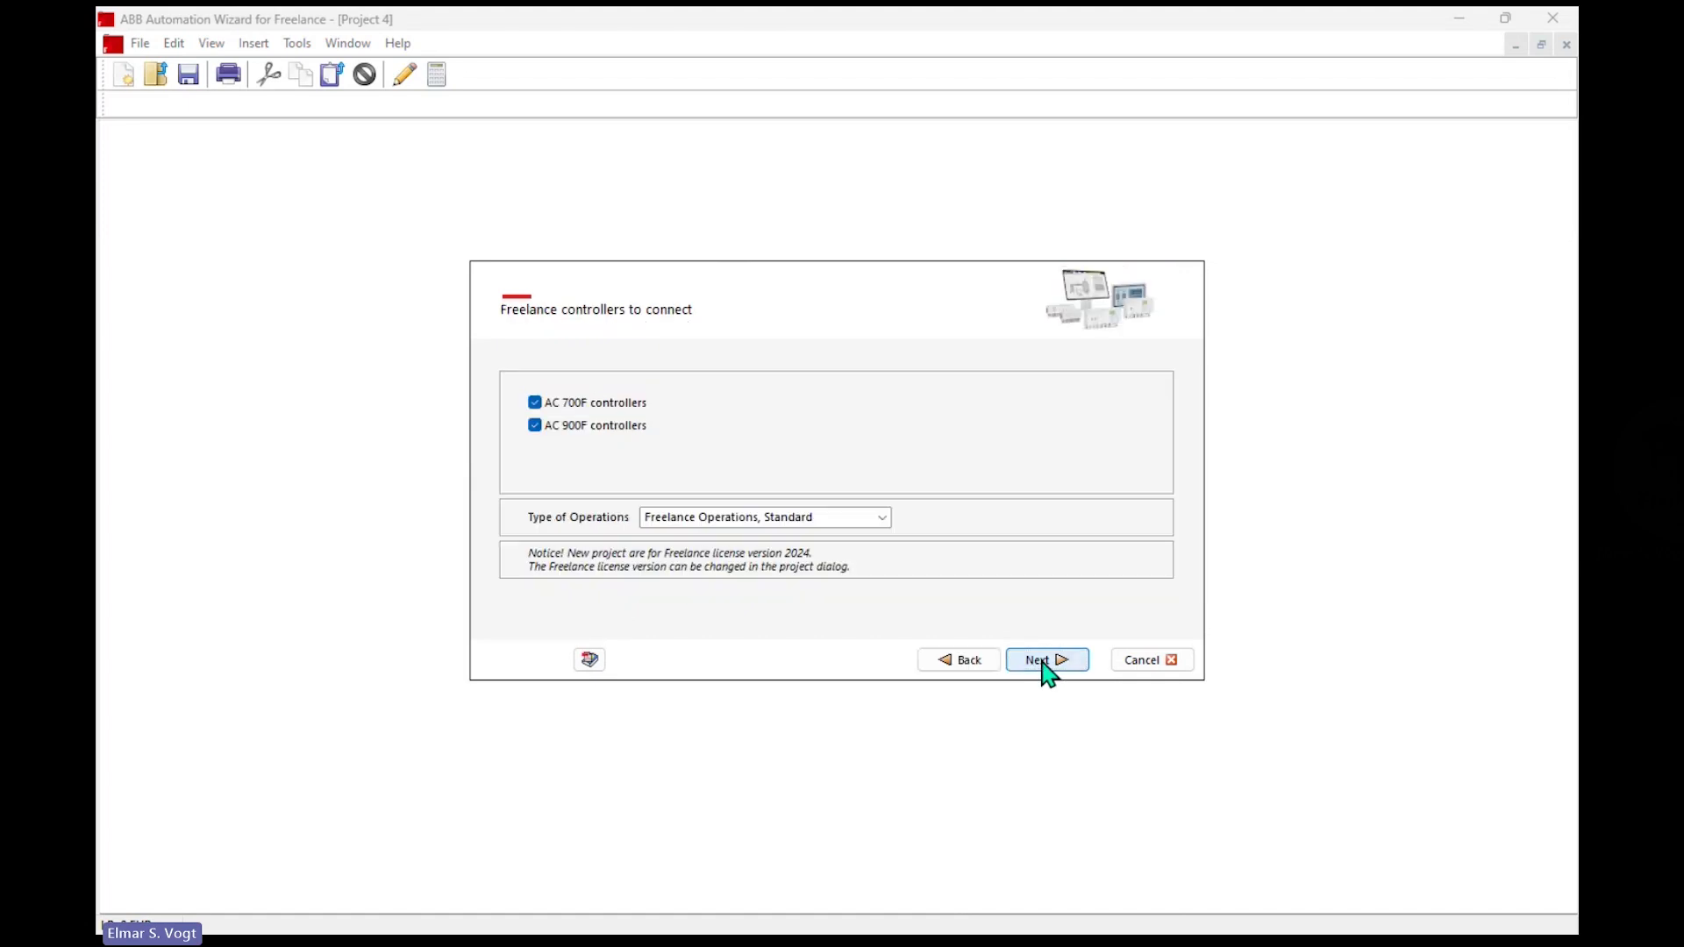
# Connect only AC 900F controllers, with Freelance Operations, Lite as the operations type
pyautogui.click(562, 405)
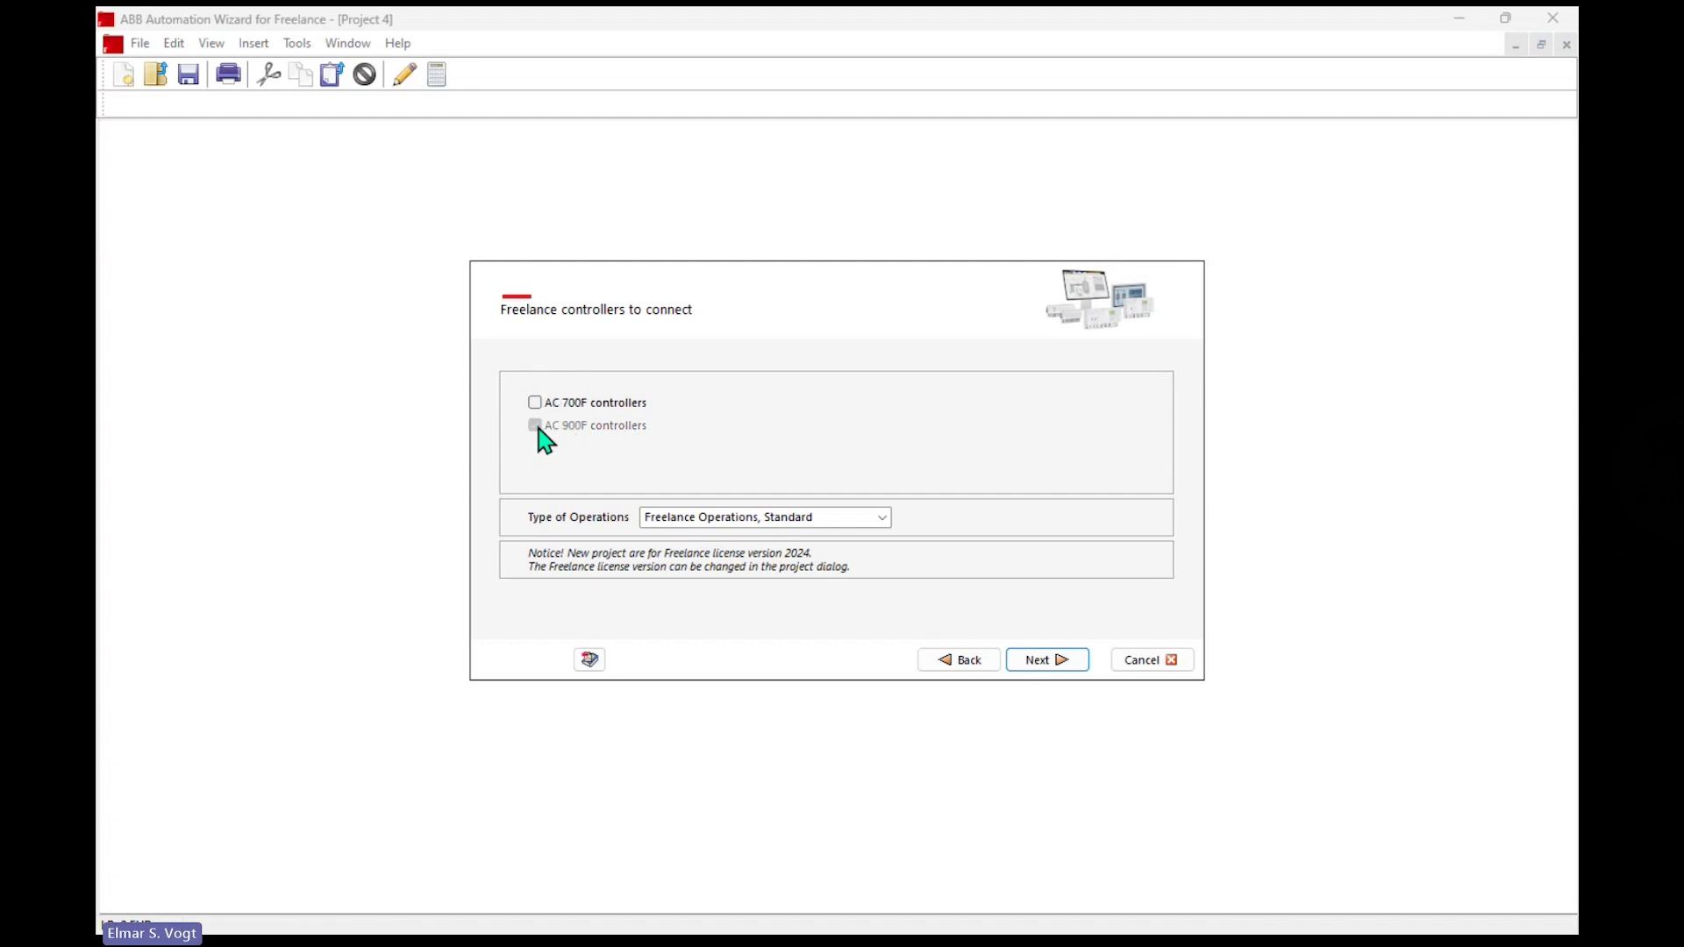
pyautogui.click(699, 523)
pyautogui.click(698, 523)
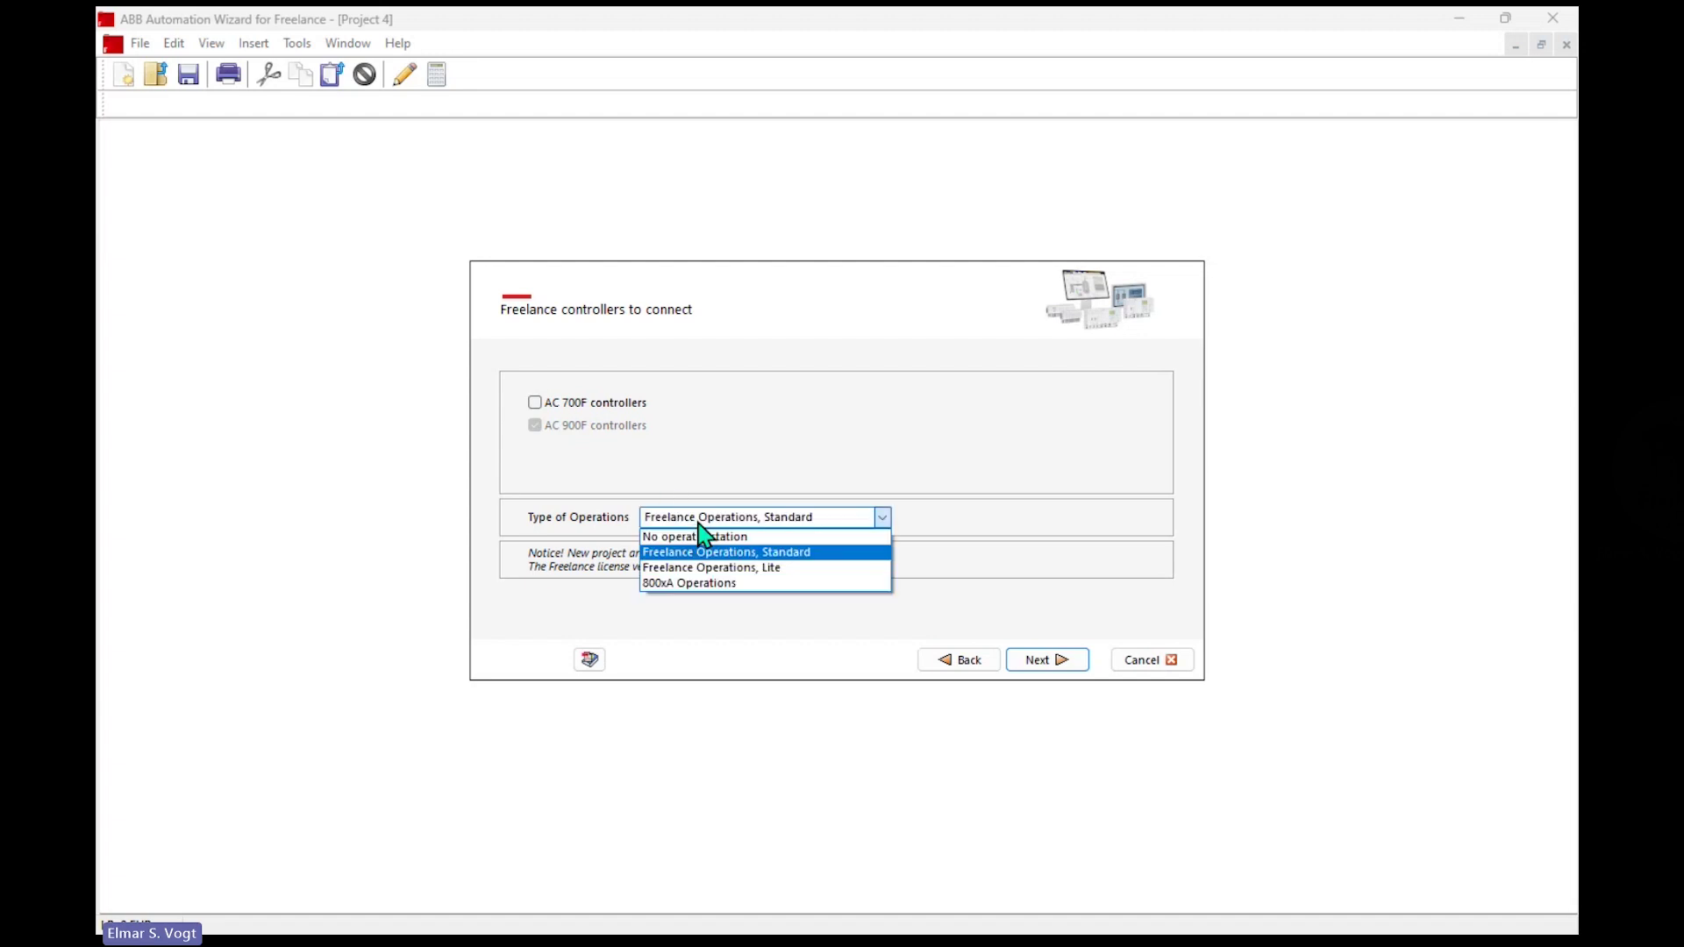
pyautogui.click(742, 571)
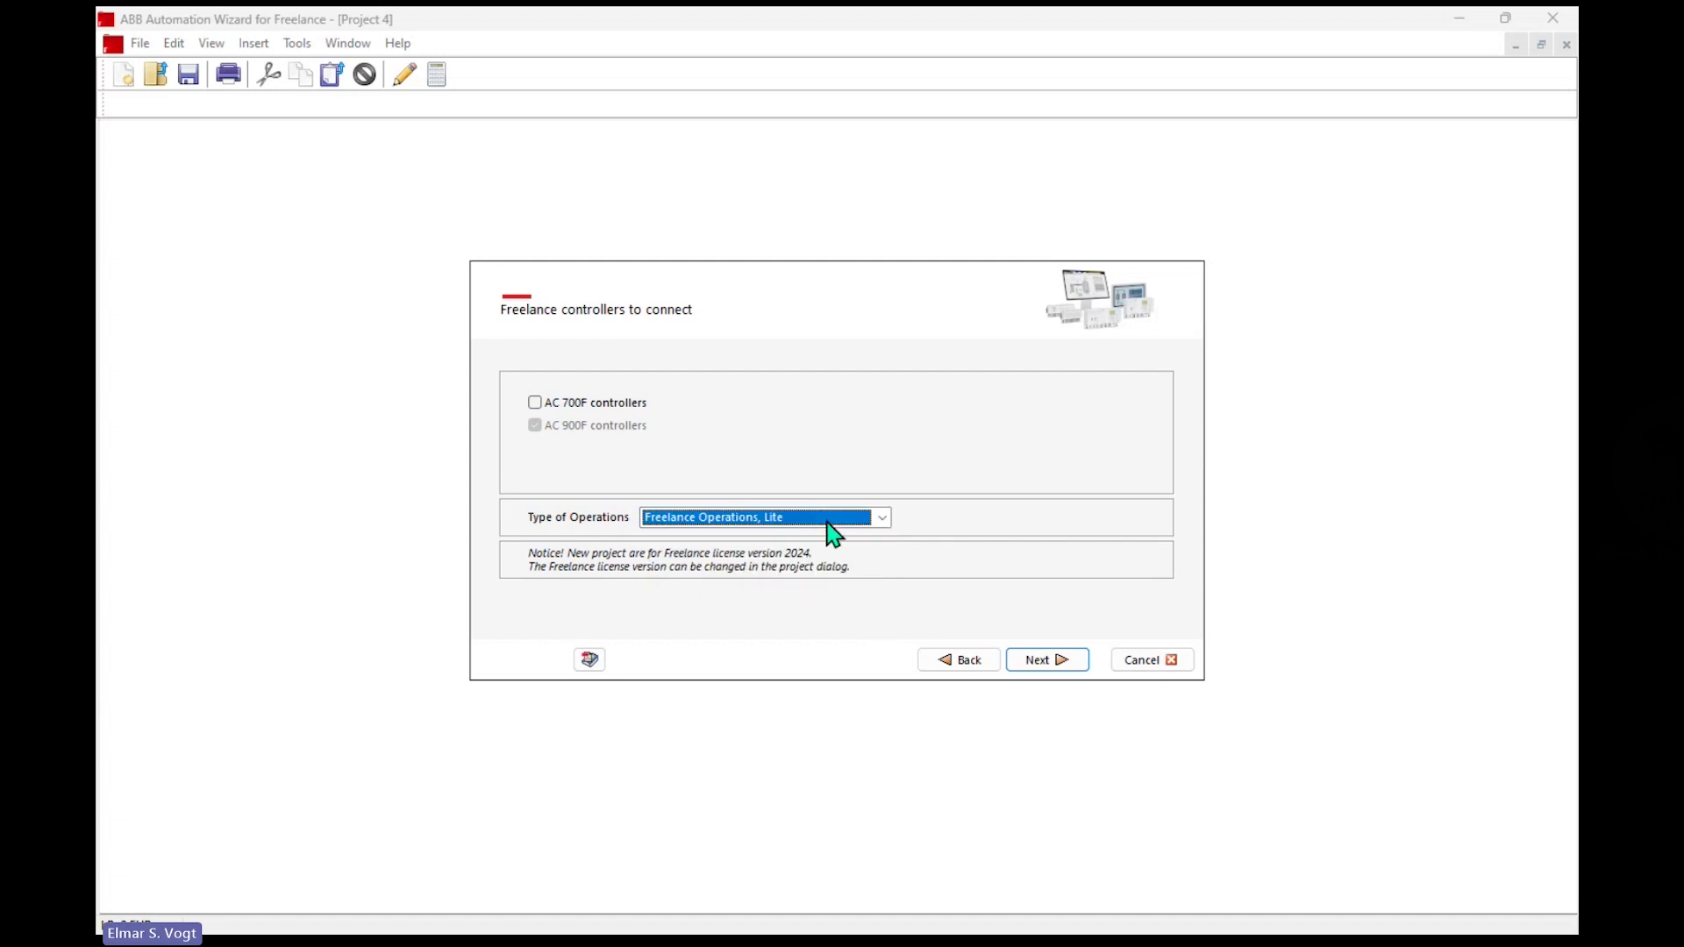
# Choose the Light application as the controller application type
pyautogui.click(1046, 666)
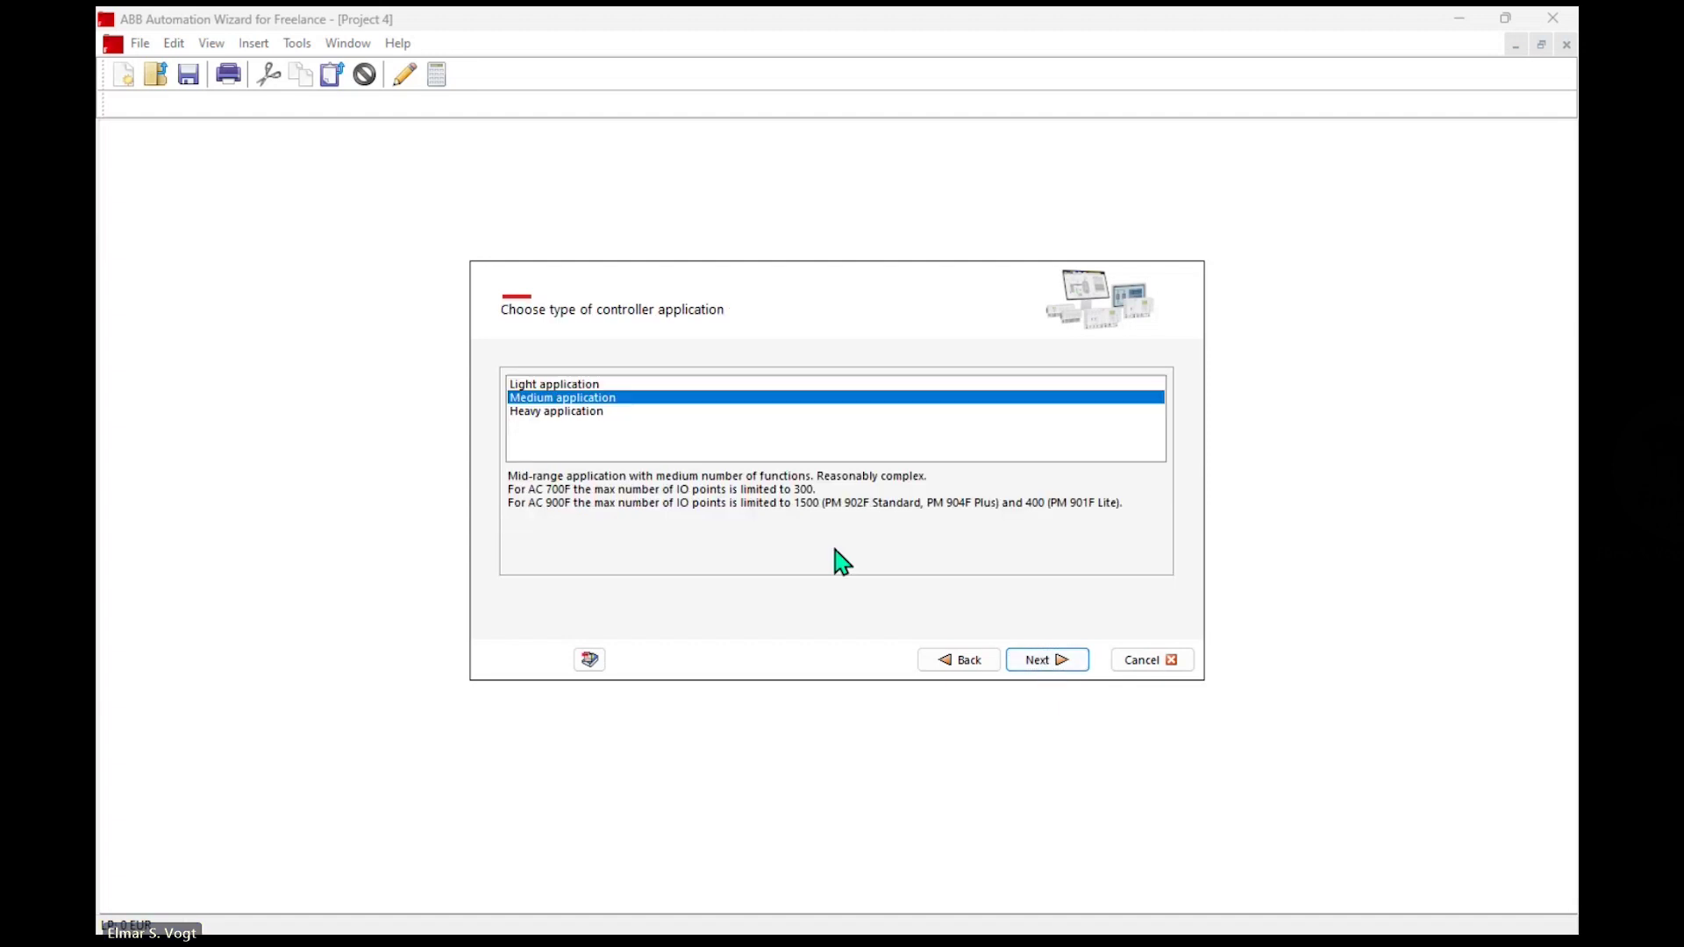
pyautogui.click(577, 387)
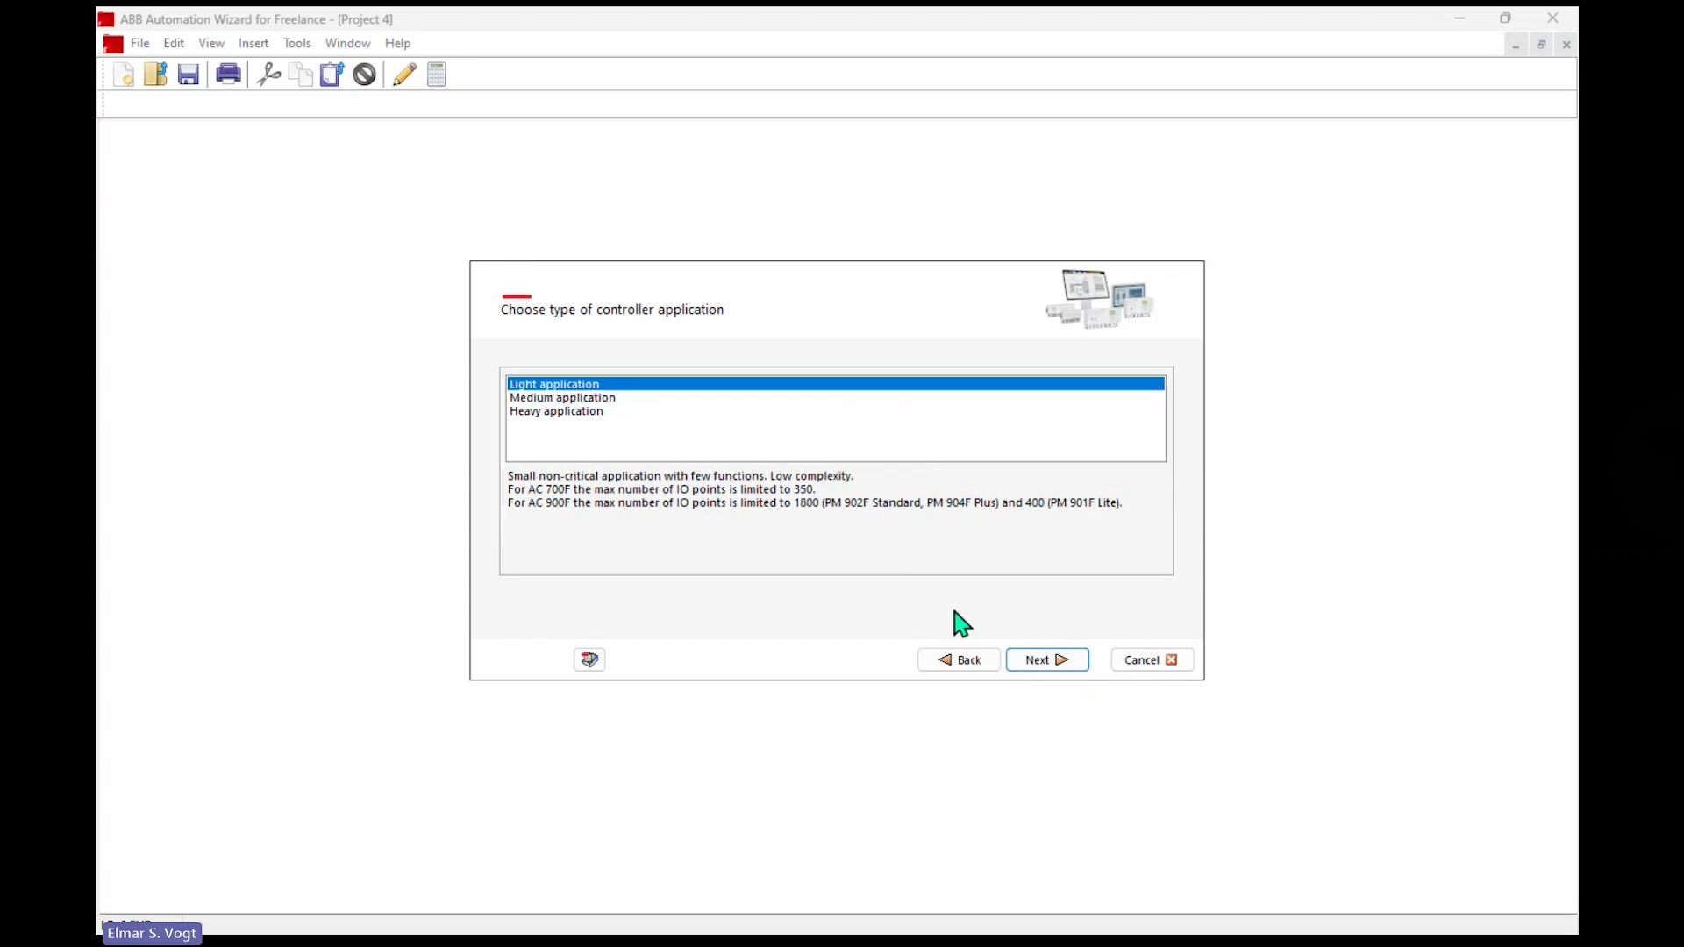
pyautogui.click(584, 412)
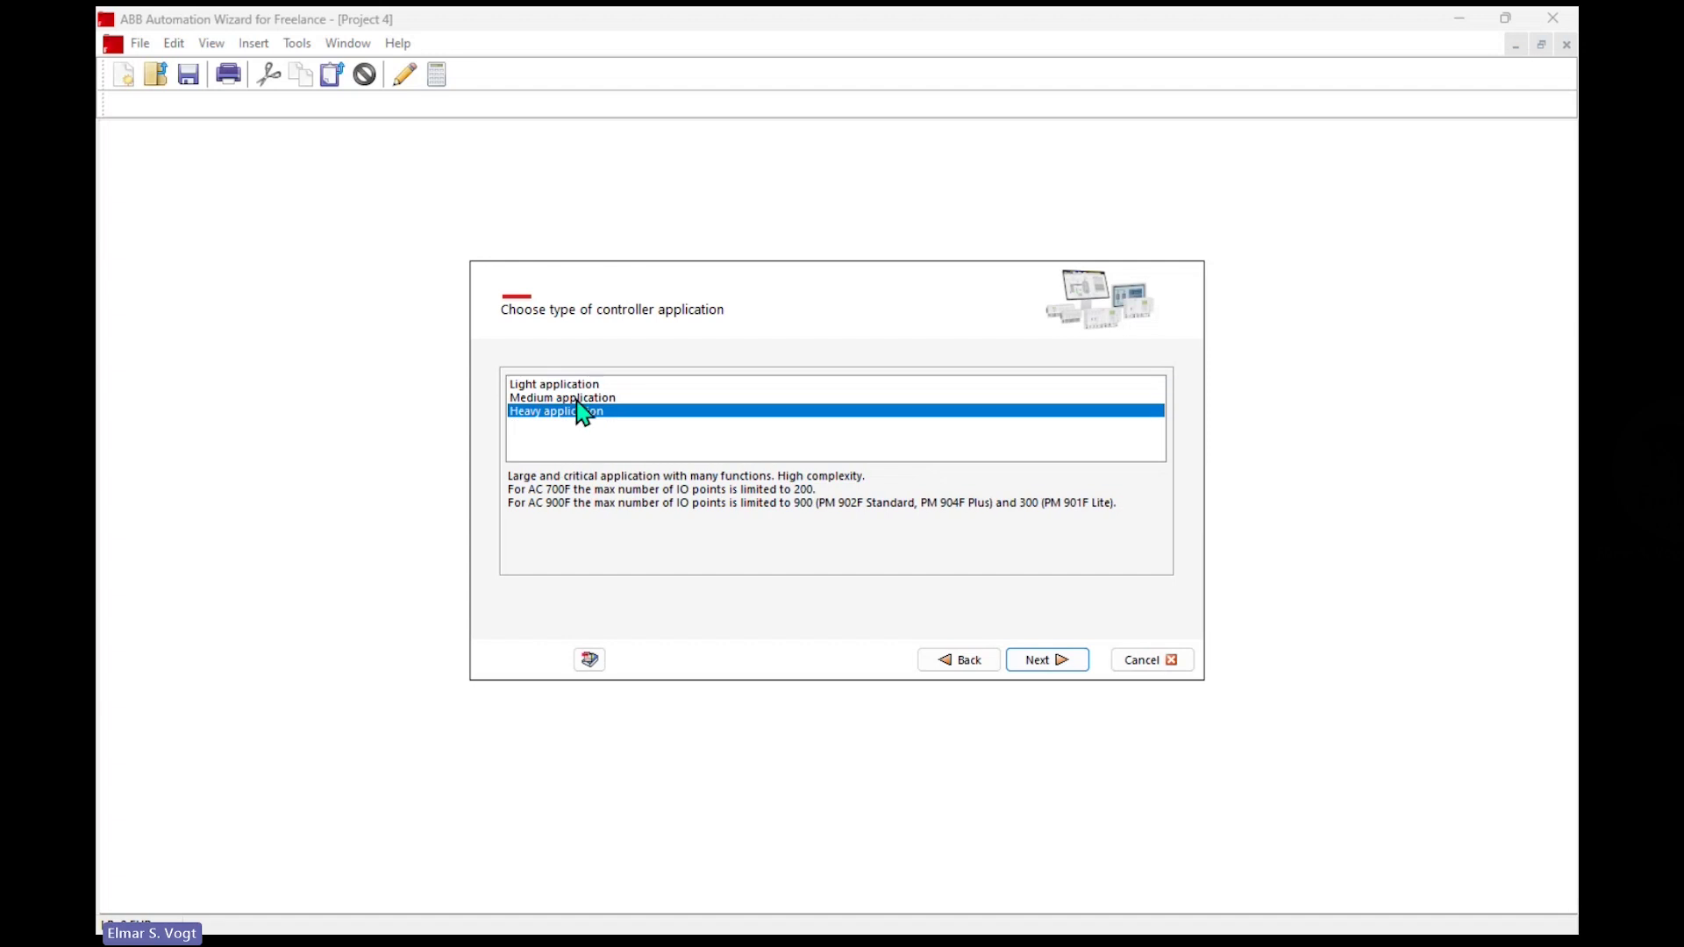
pyautogui.click(582, 398)
pyautogui.click(581, 385)
# Skip process areas and switch the AC 900F I/O from direct I/O to redundant Profibus
pyautogui.click(1044, 666)
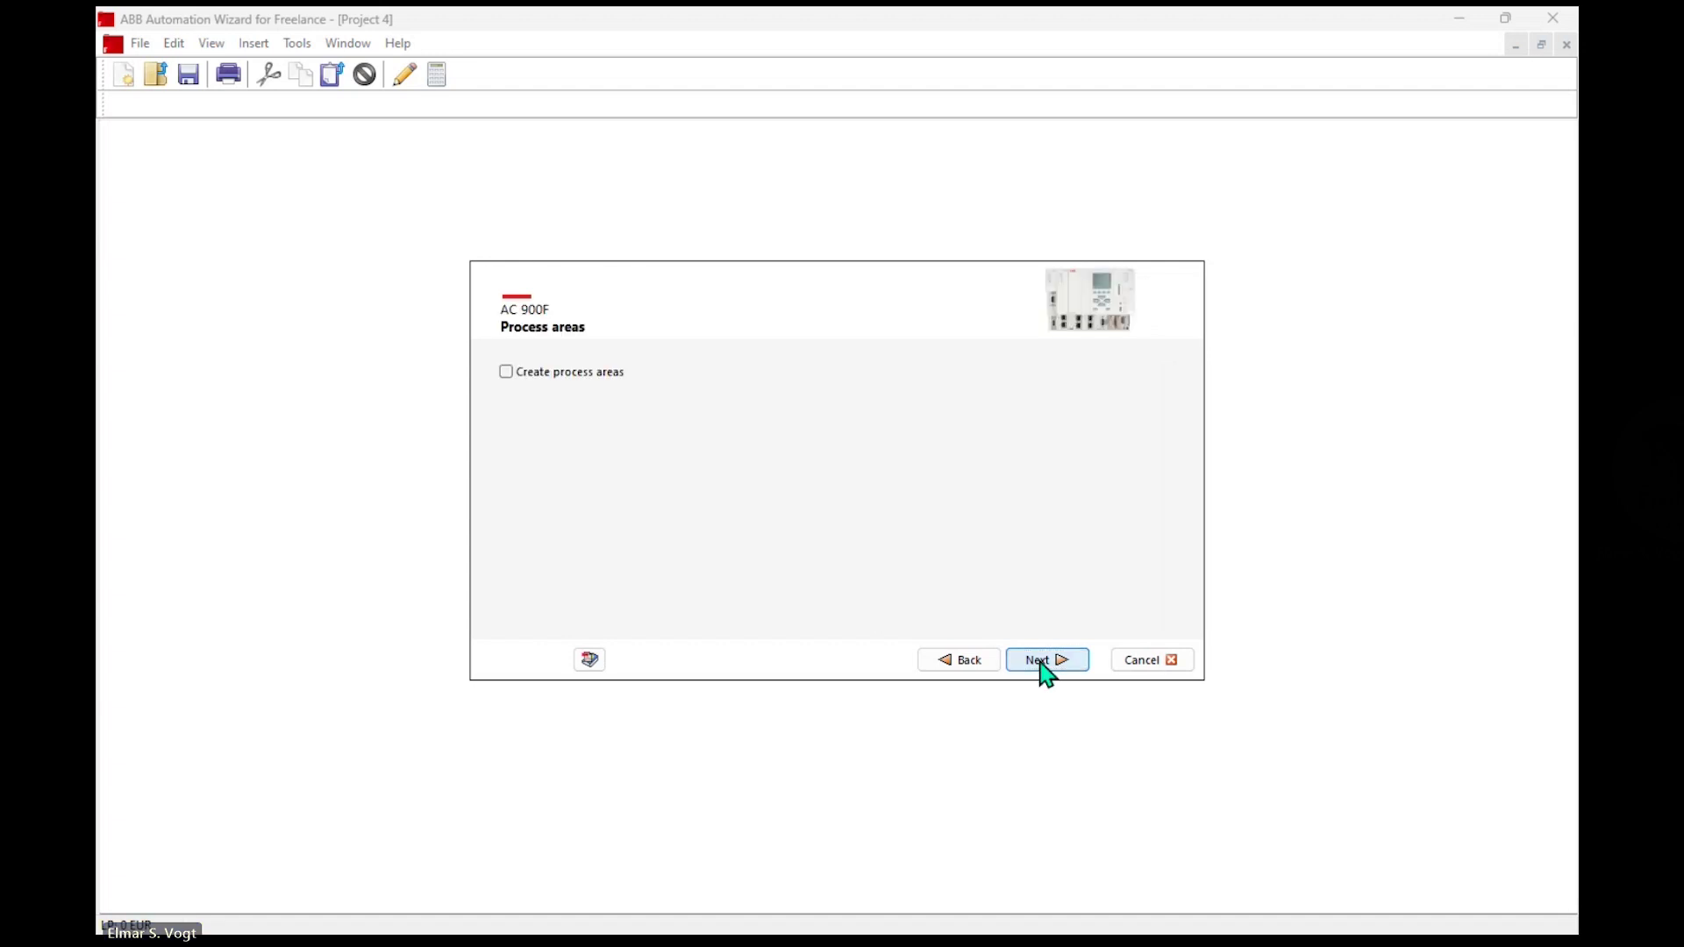
pyautogui.click(1045, 665)
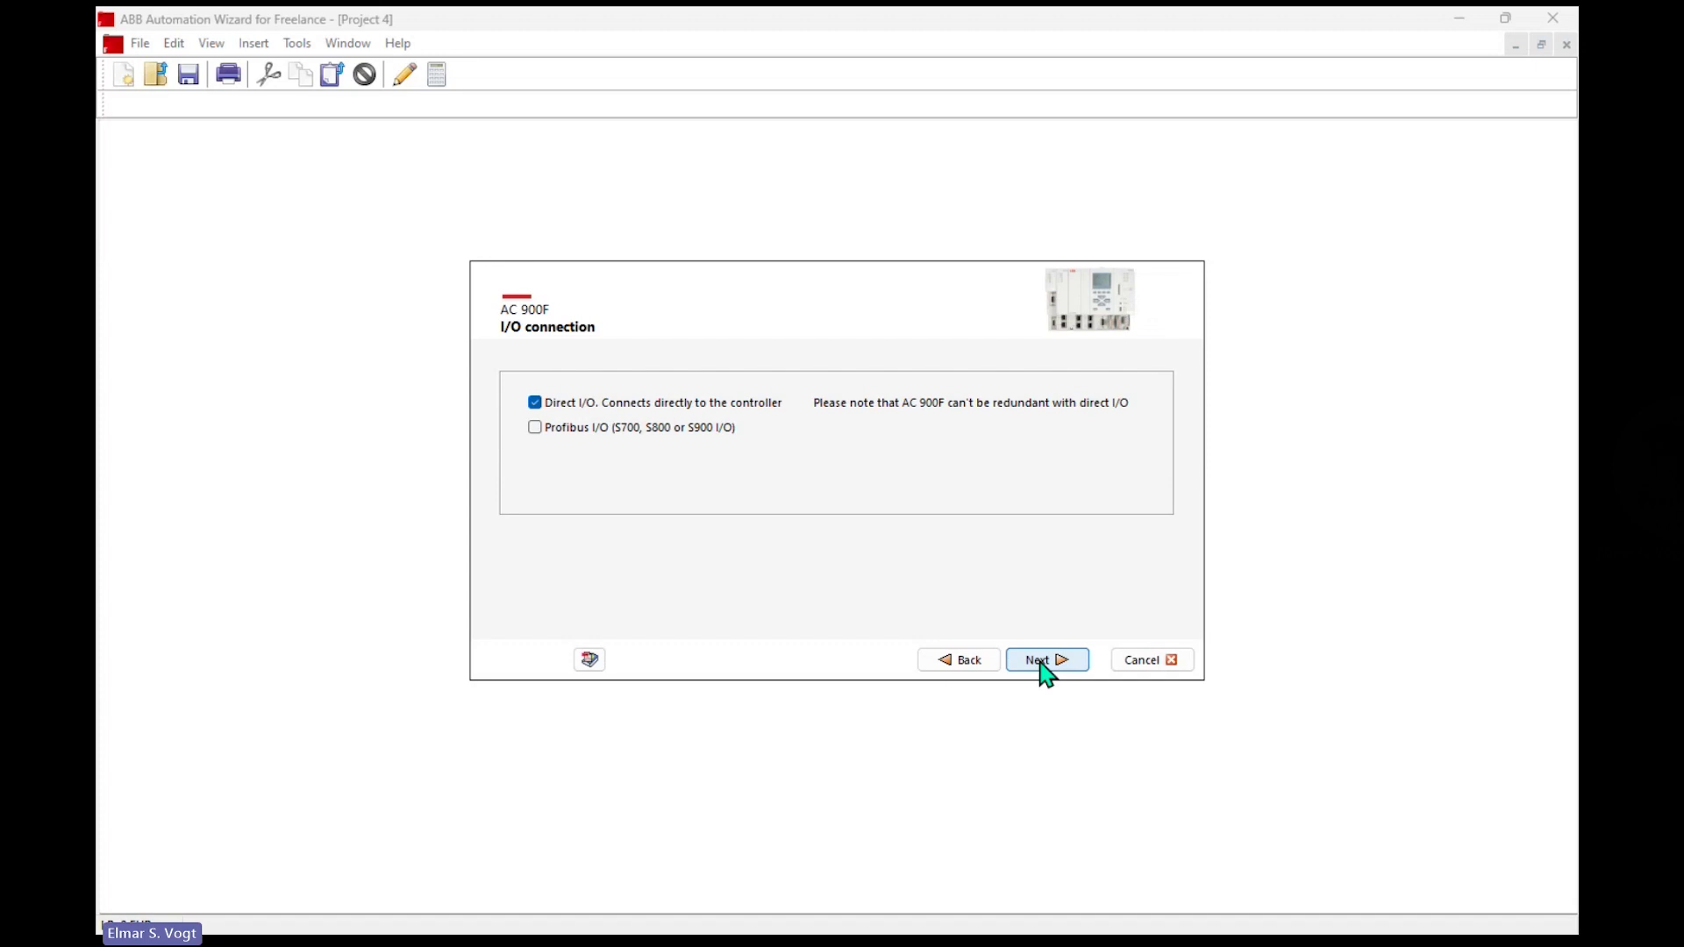
pyautogui.click(535, 405)
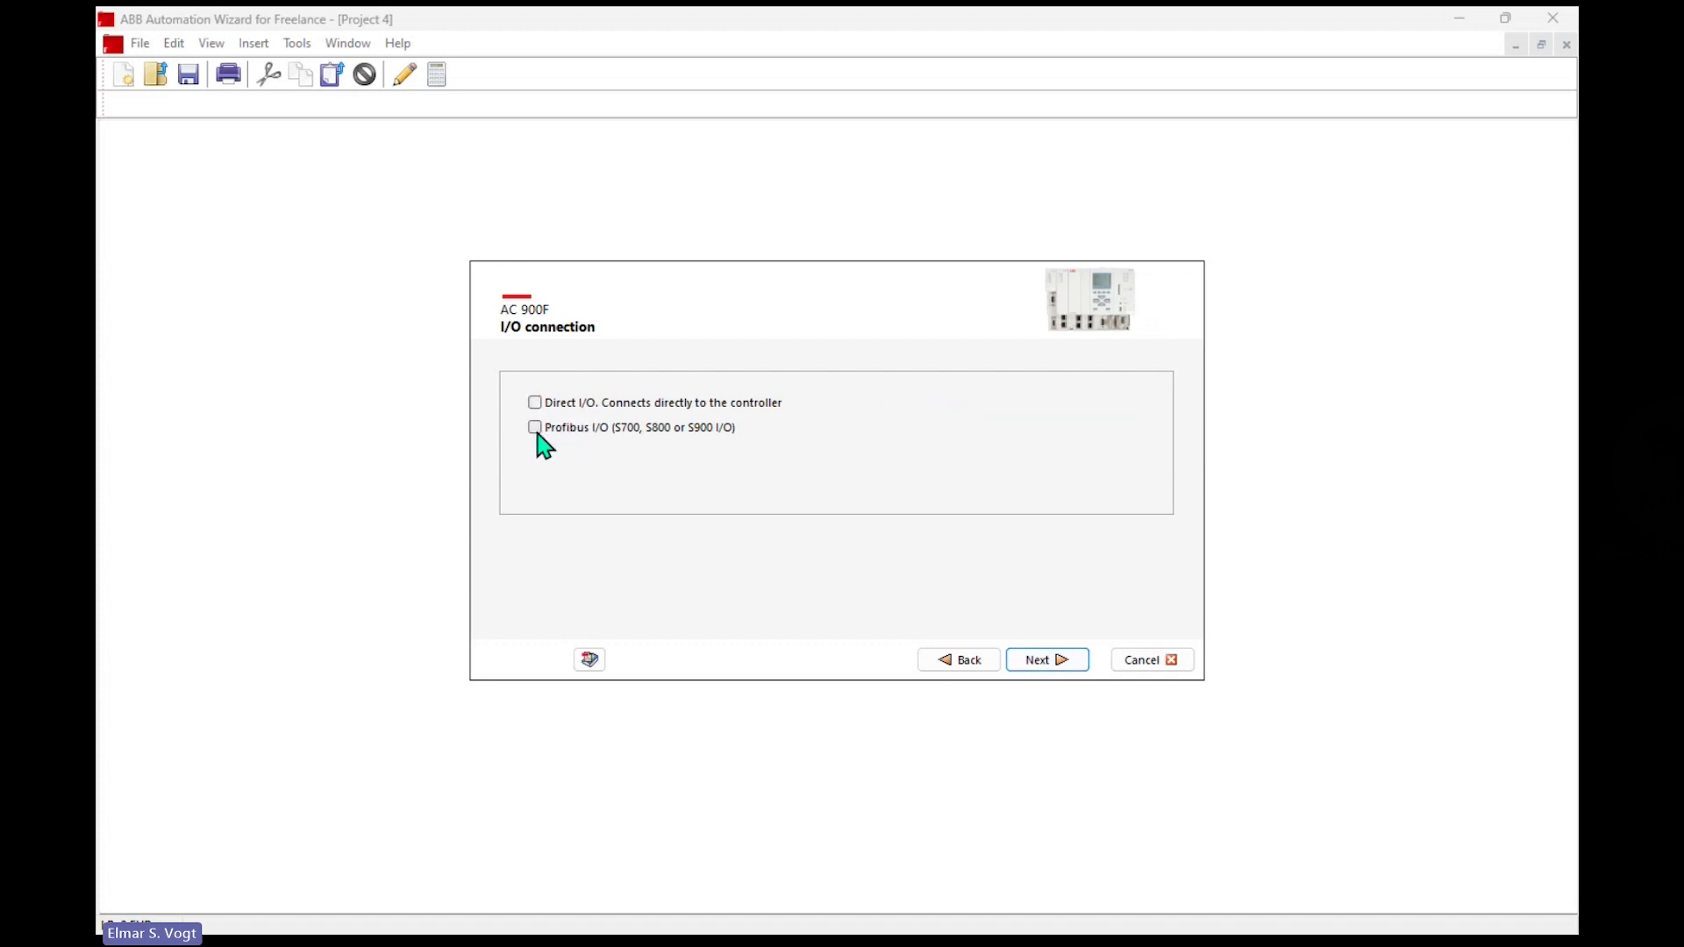
pyautogui.click(534, 427)
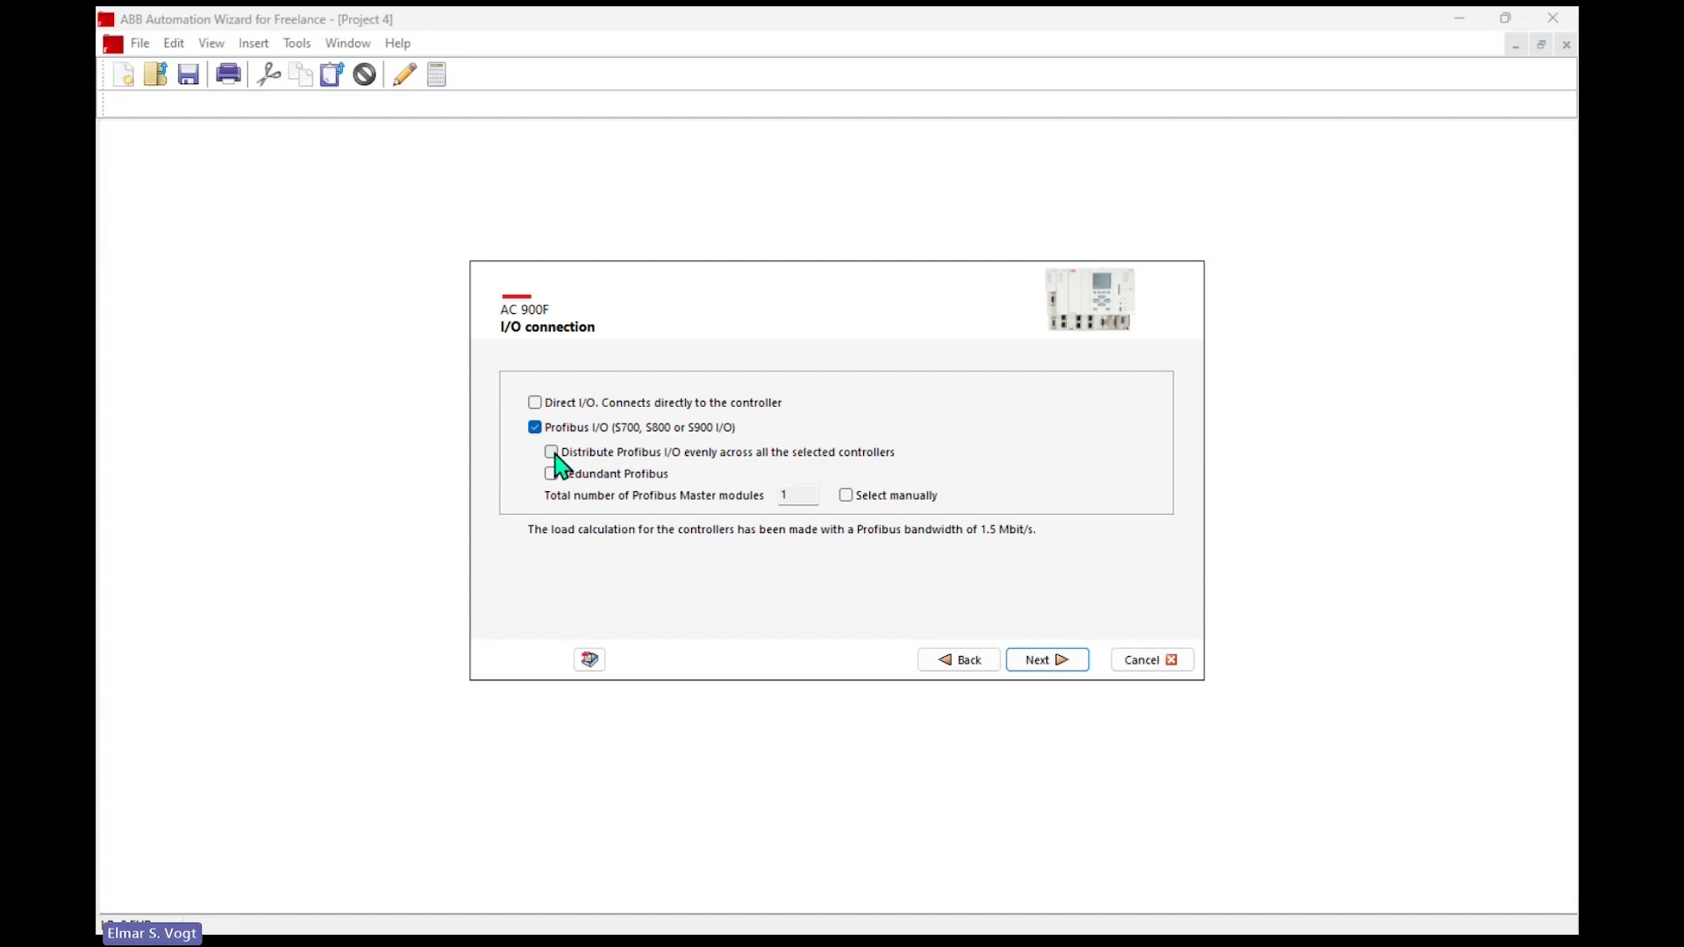
pyautogui.click(549, 474)
# Enter 100 DI, 80 DO, 30 AI and 20 AO channels on the S800 tab
pyautogui.click(1055, 671)
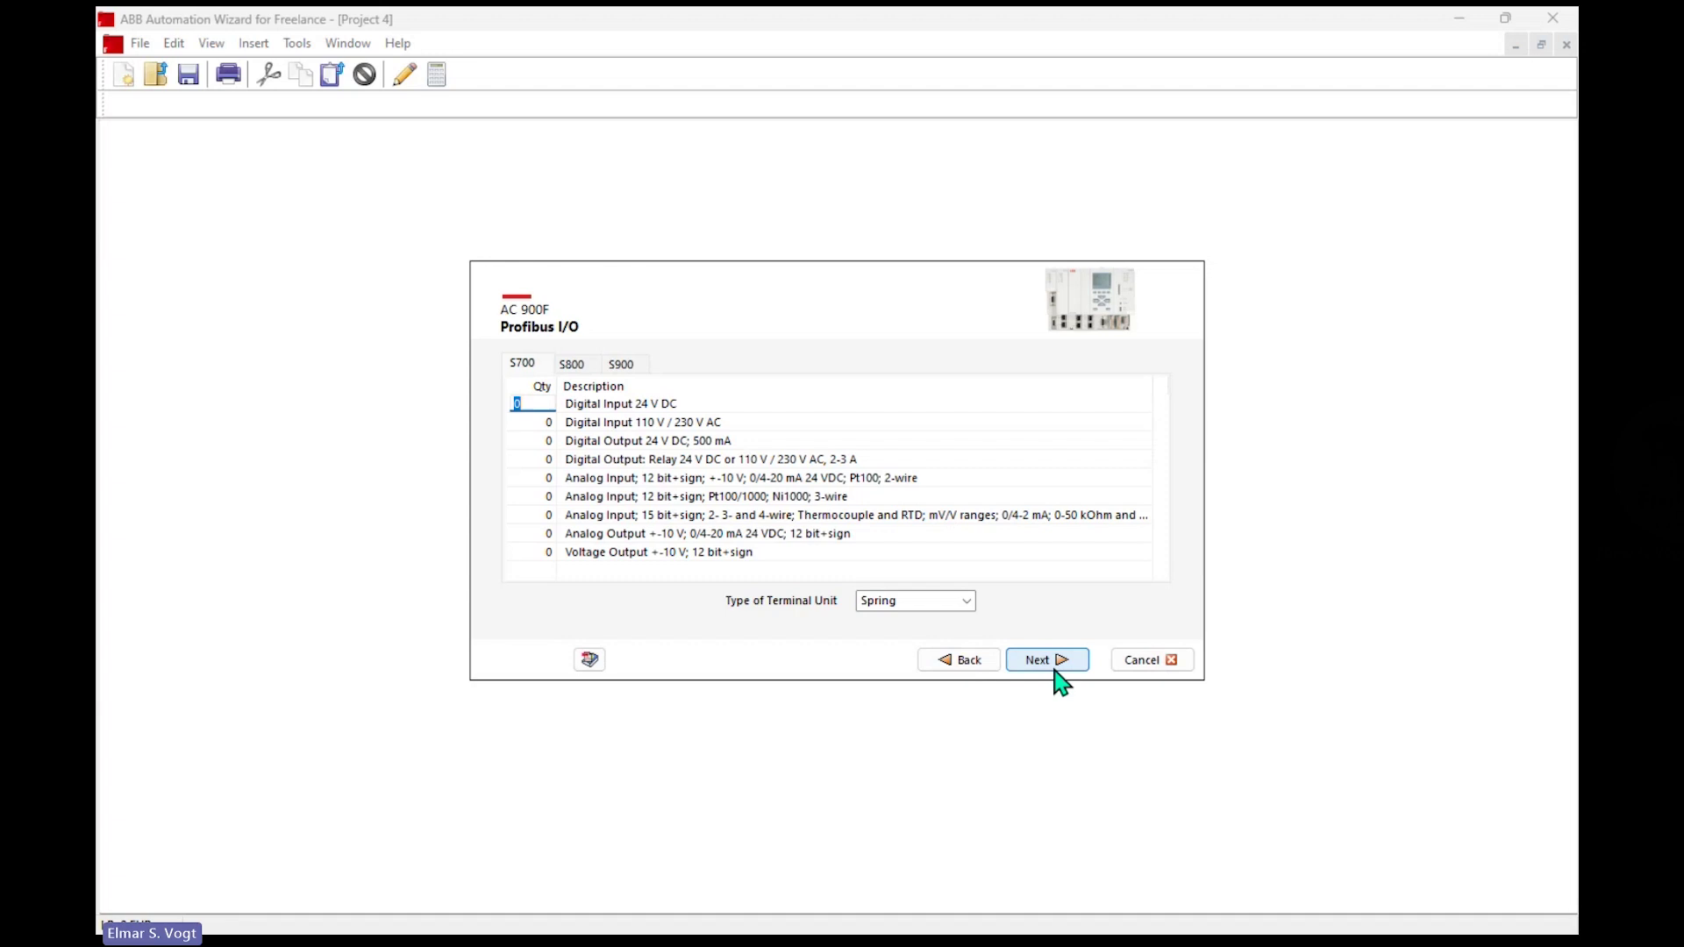
pyautogui.click(579, 366)
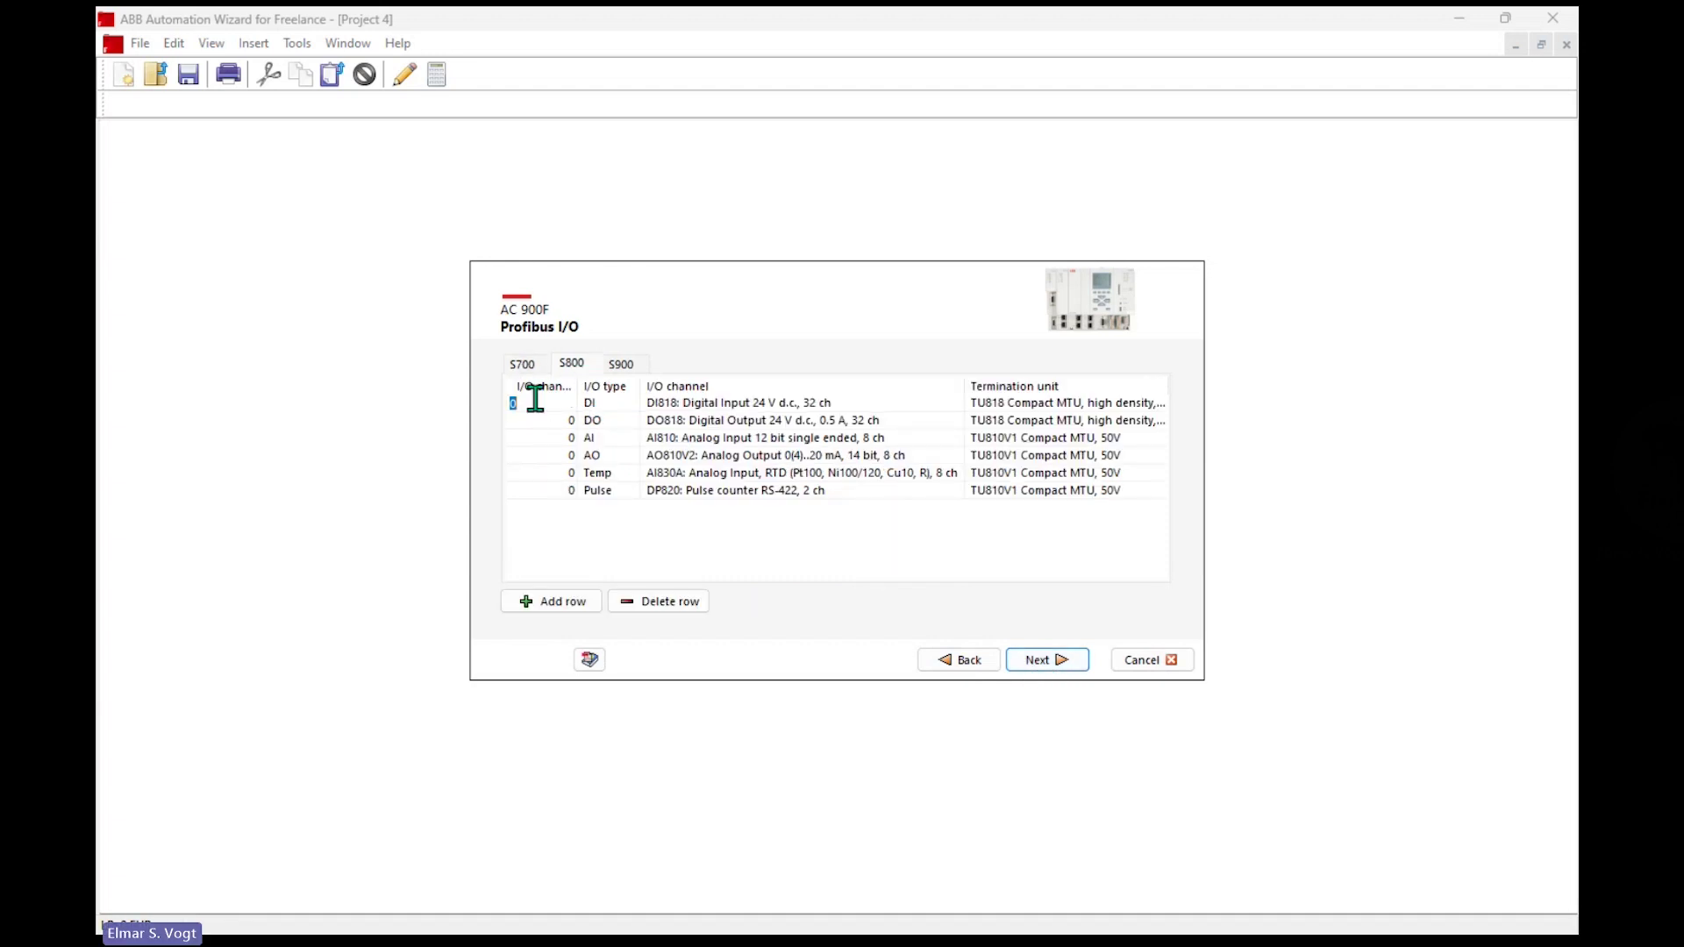
pyautogui.write('10')
pyautogui.write('80')
pyautogui.write('30')
pyautogui.write('20')
pyautogui.click(1052, 669)
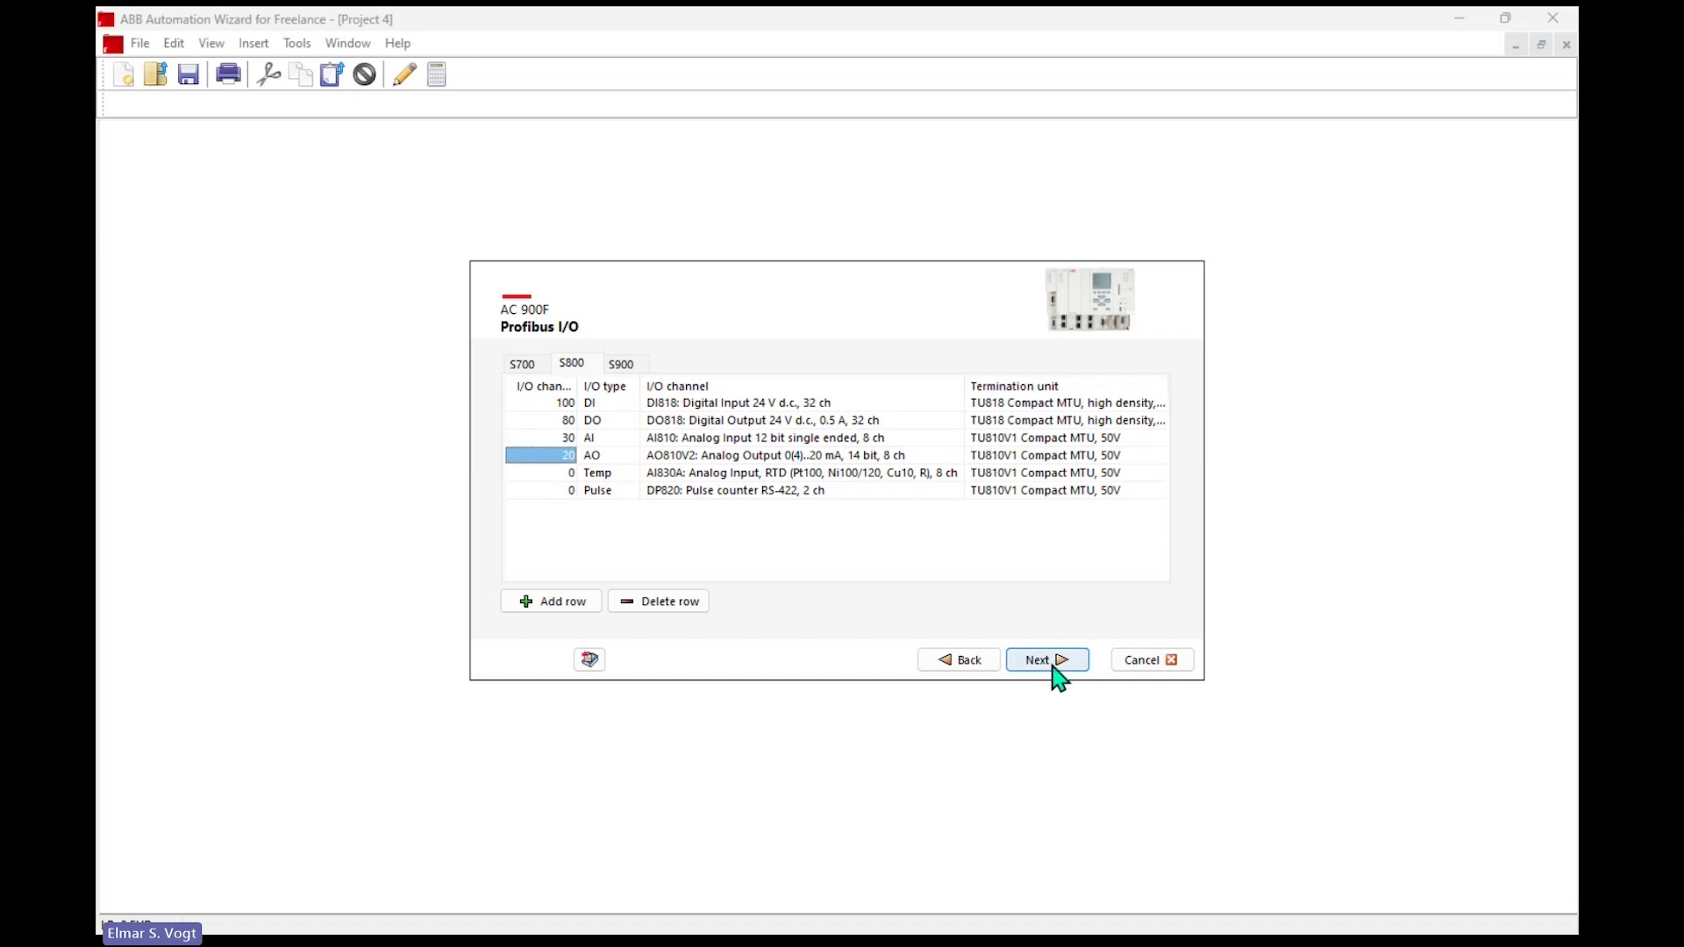
pyautogui.click(1054, 667)
pyautogui.click(1052, 667)
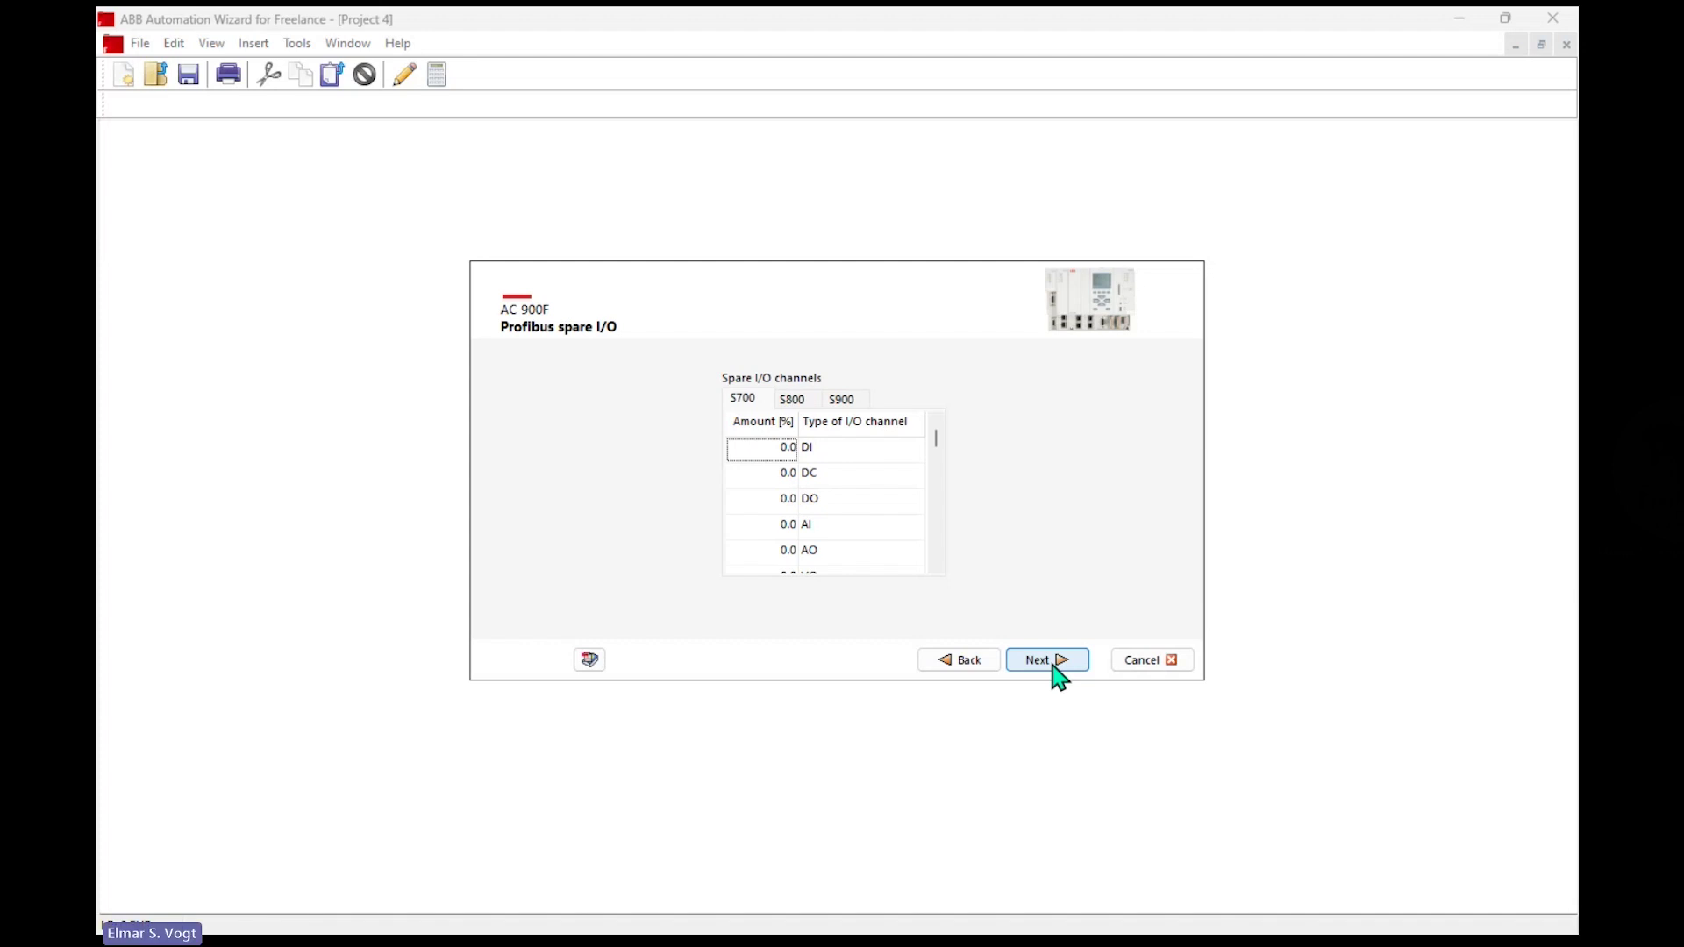
# Set the controller to redundant PM 904F Plus CPUs
pyautogui.click(1052, 667)
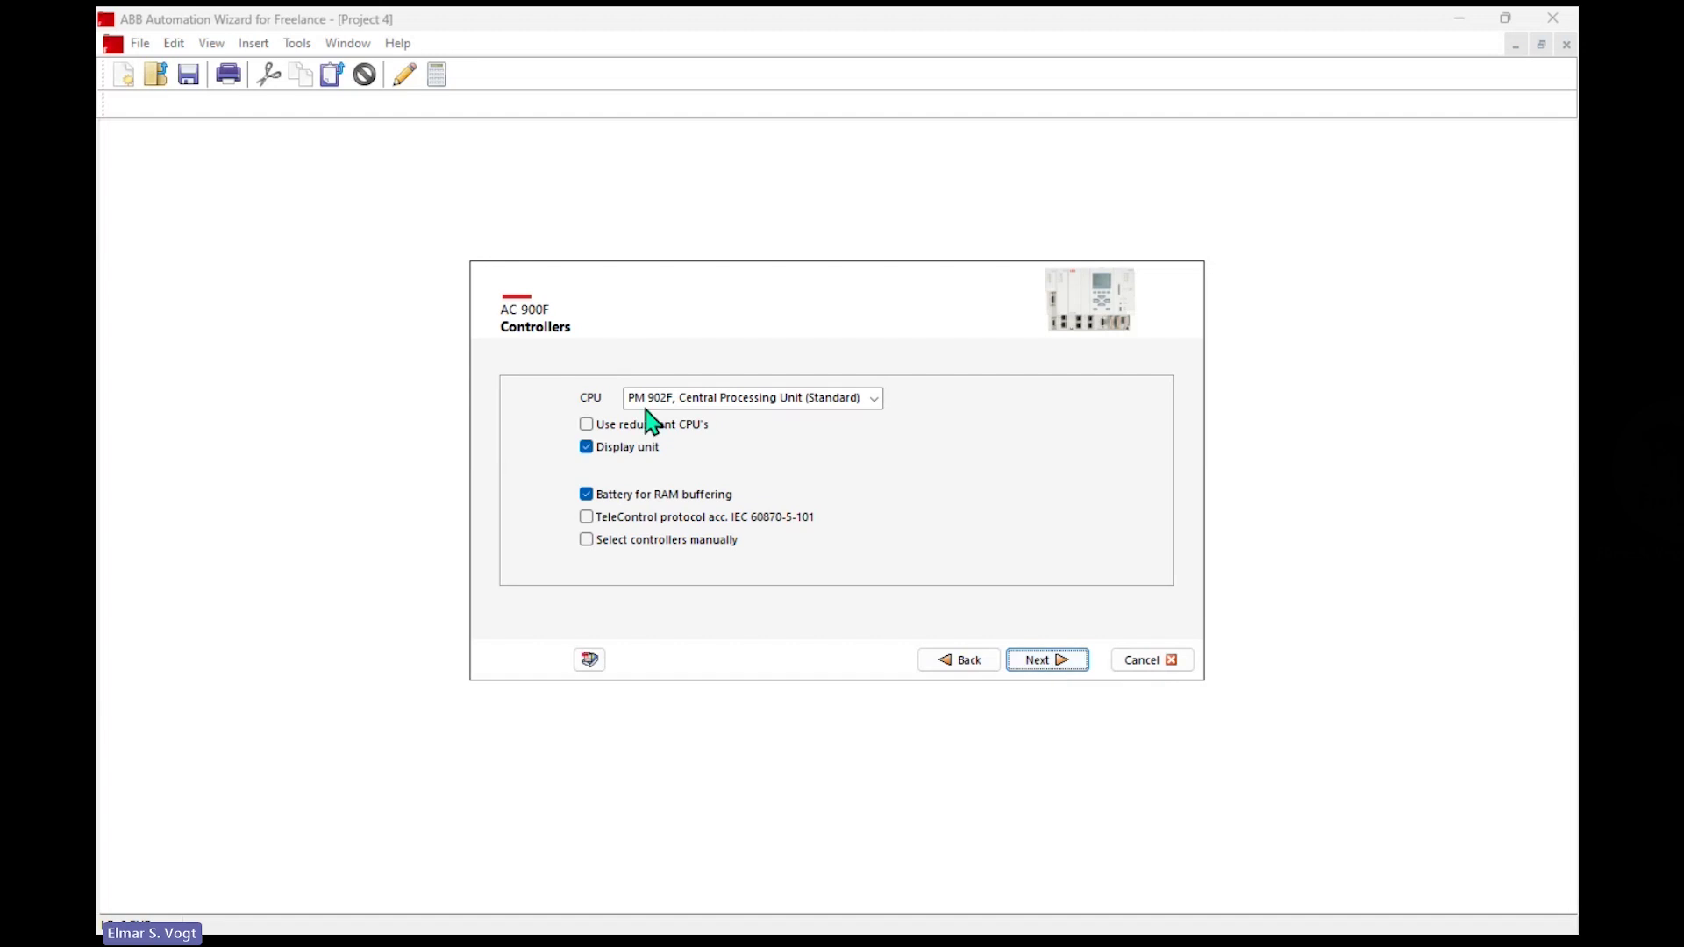
pyautogui.click(614, 426)
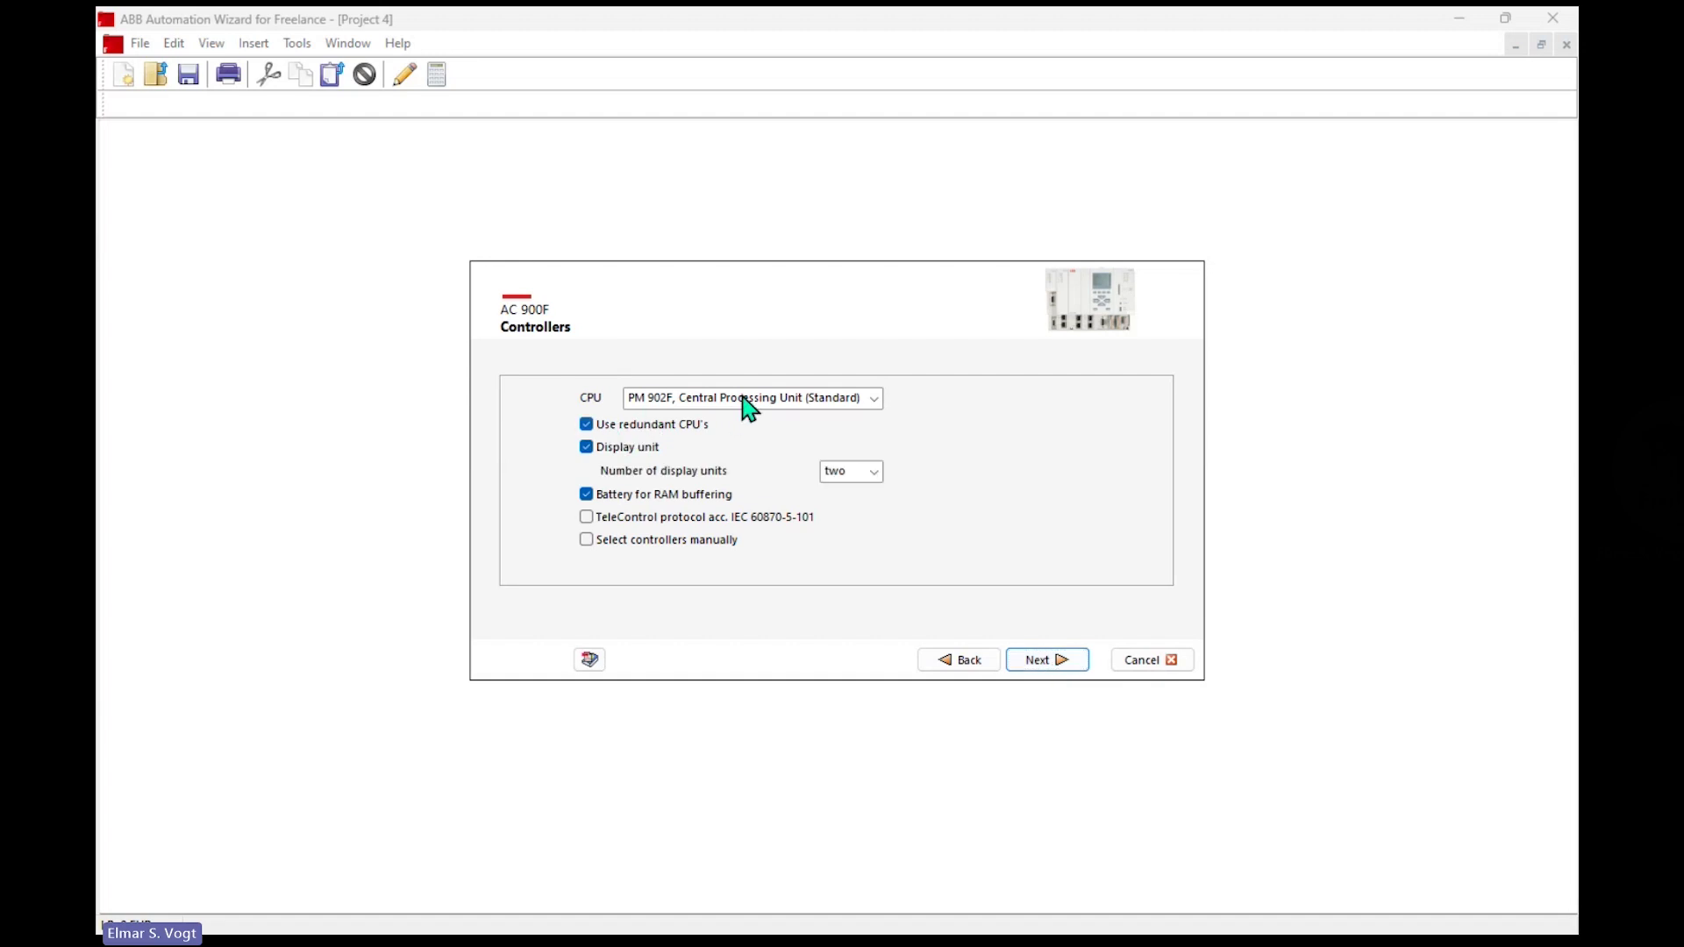
pyautogui.click(744, 399)
pyautogui.click(728, 452)
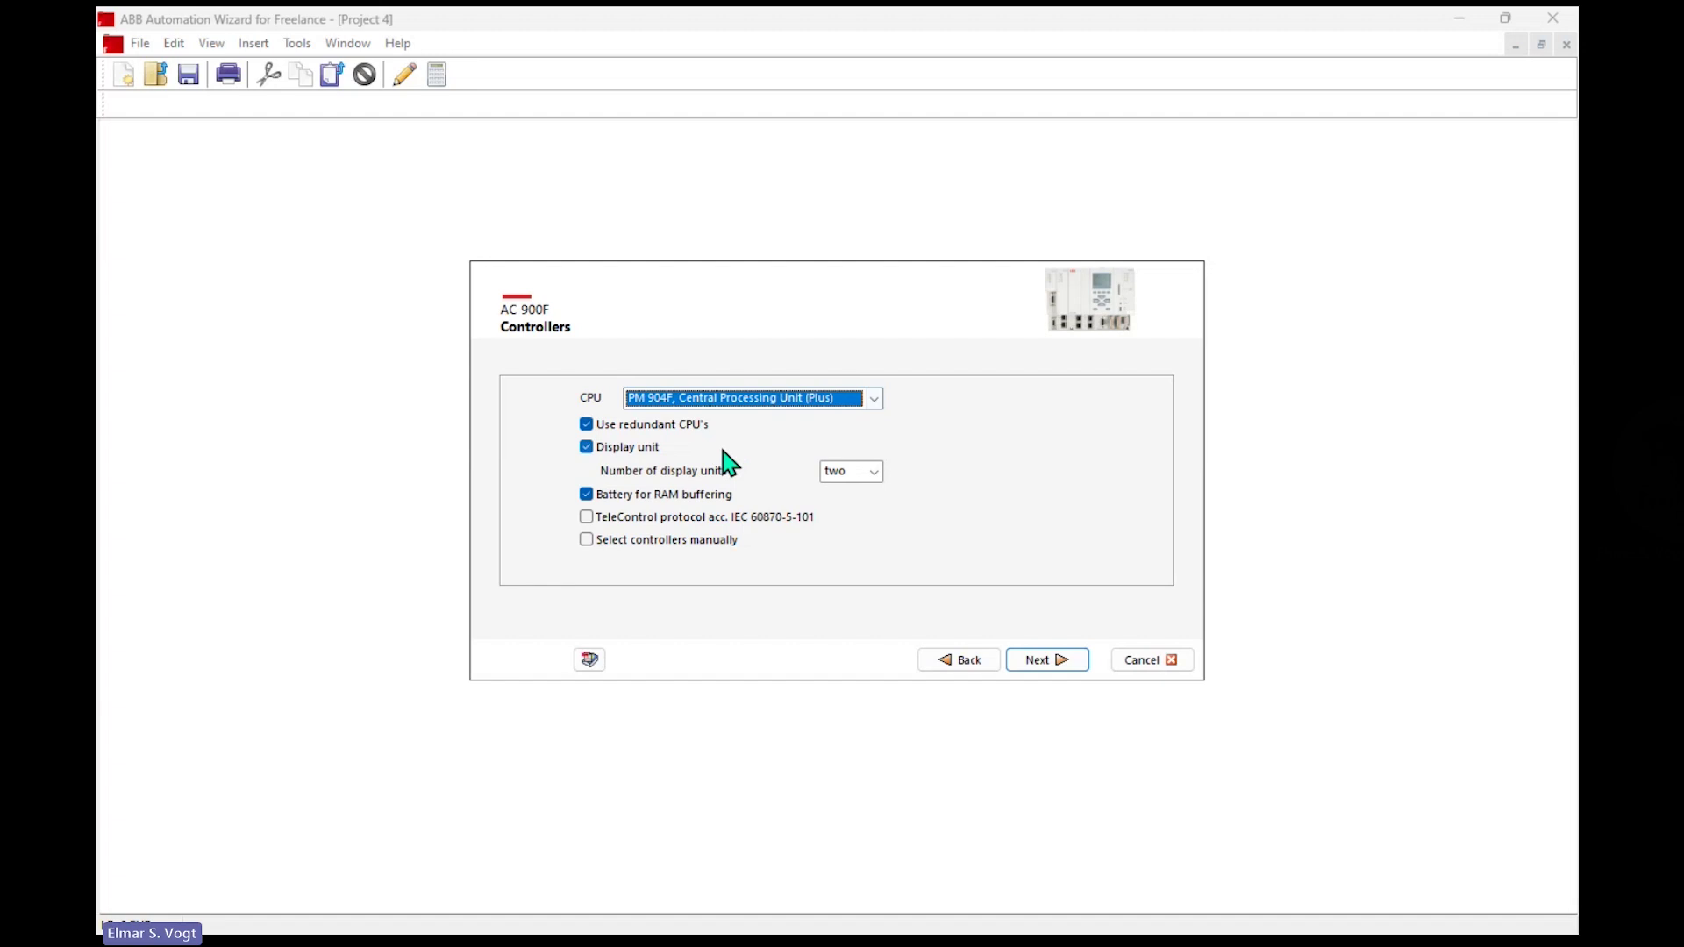
pyautogui.click(739, 403)
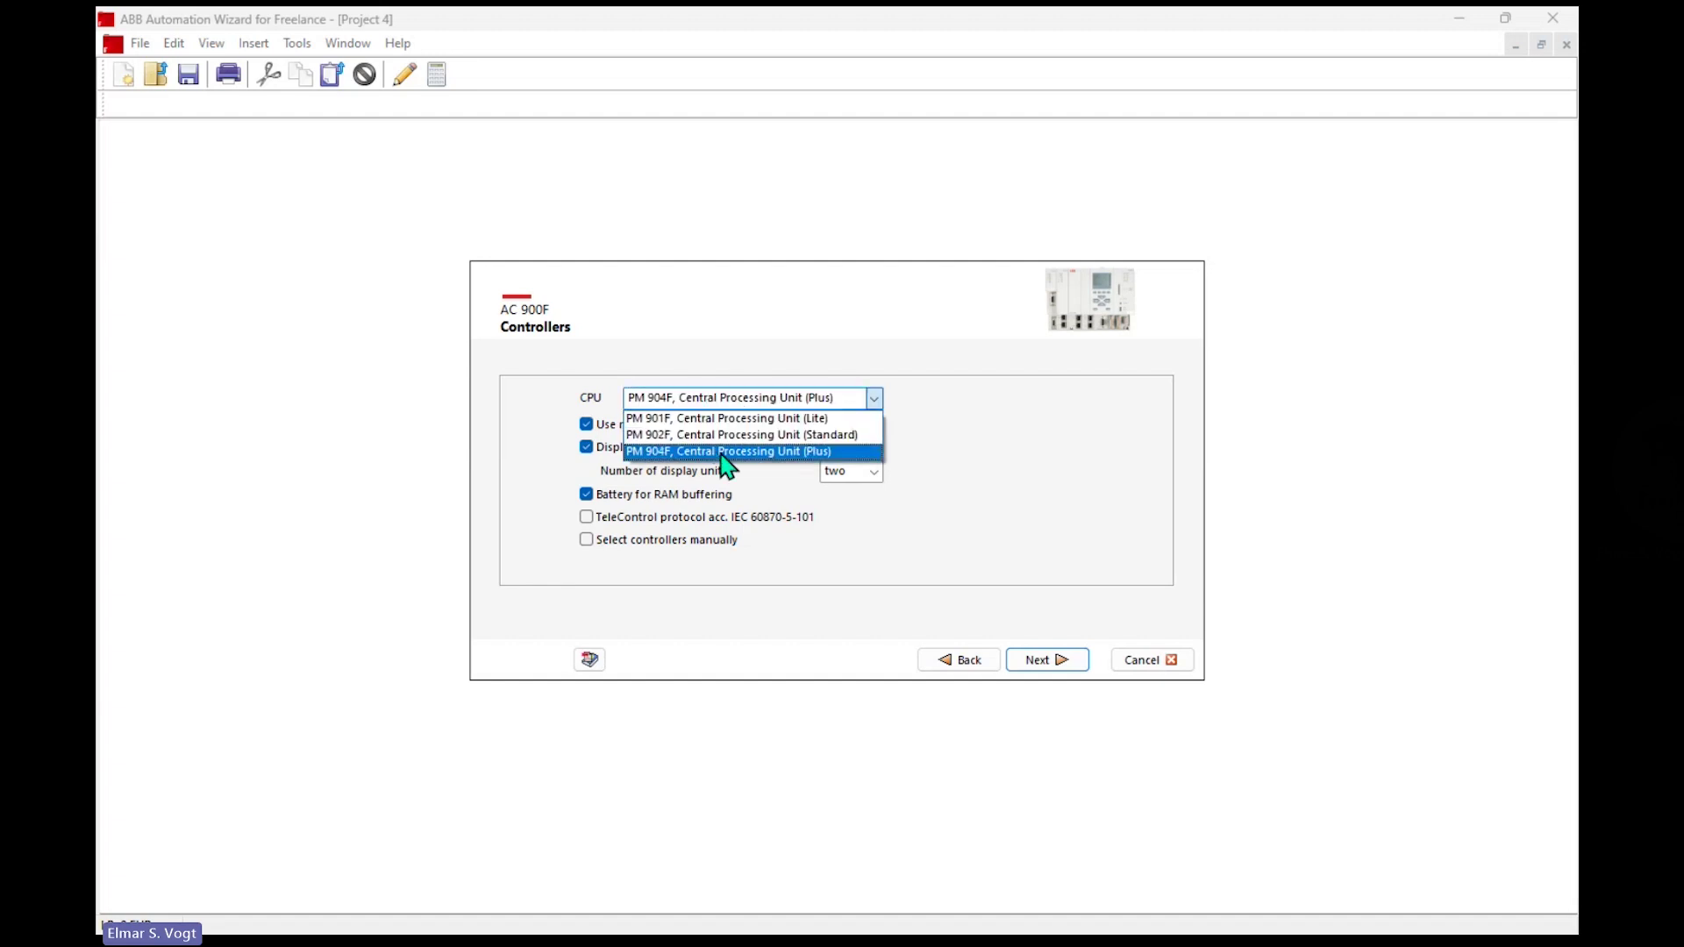
pyautogui.click(719, 451)
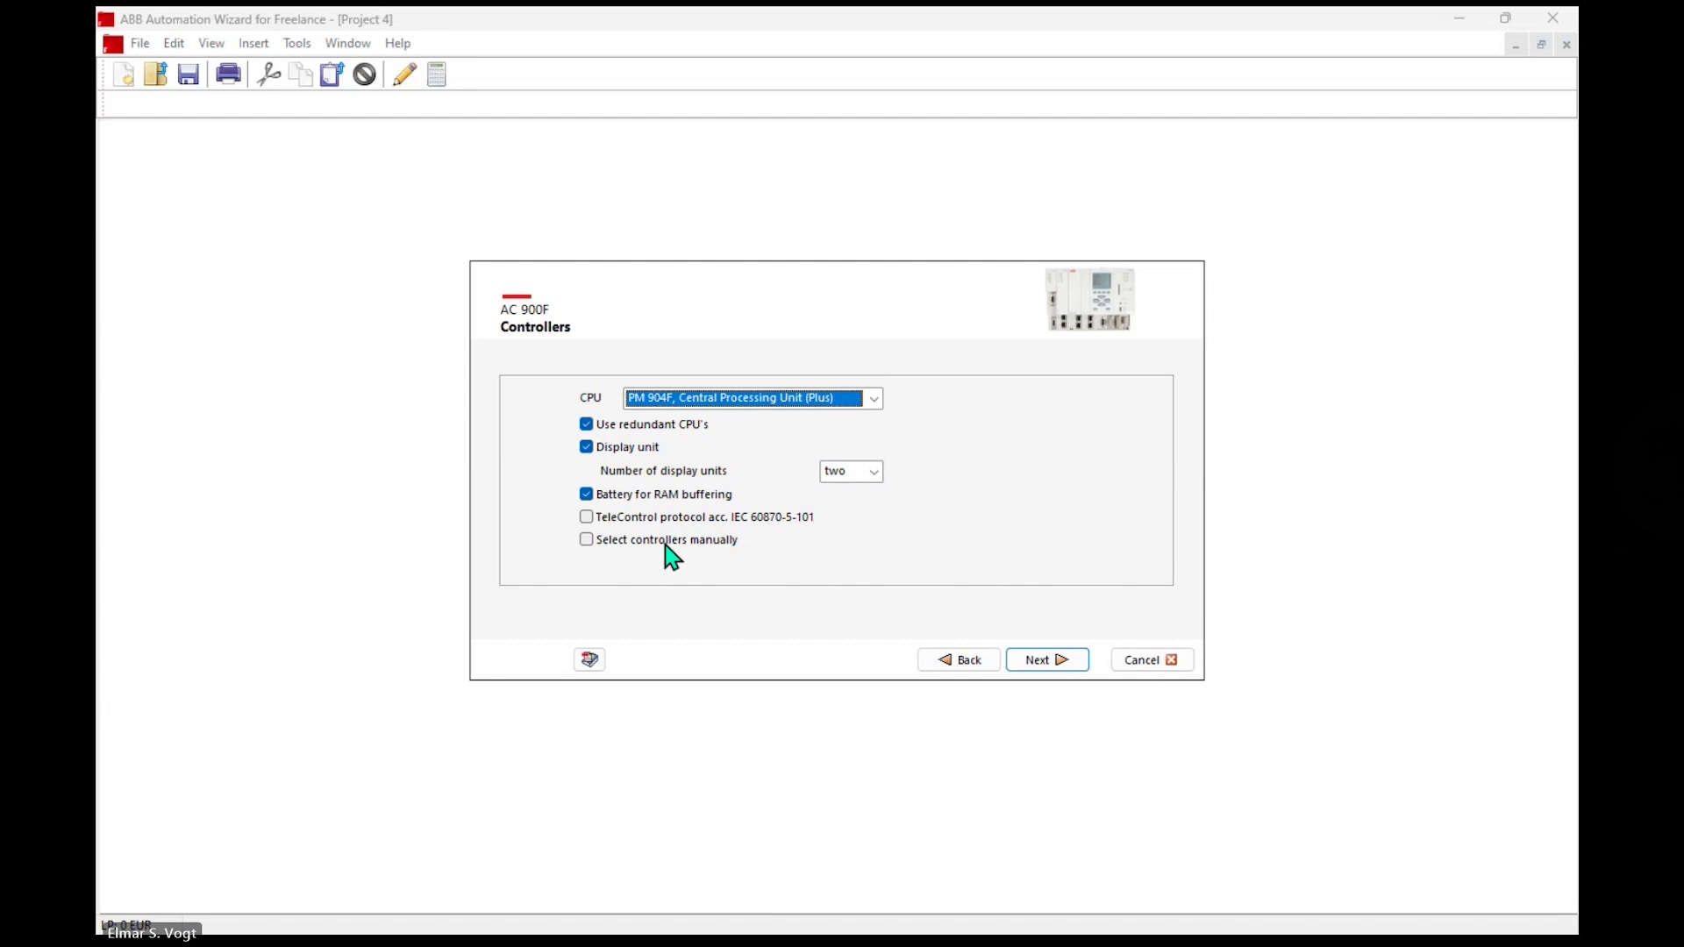
pyautogui.click(1054, 666)
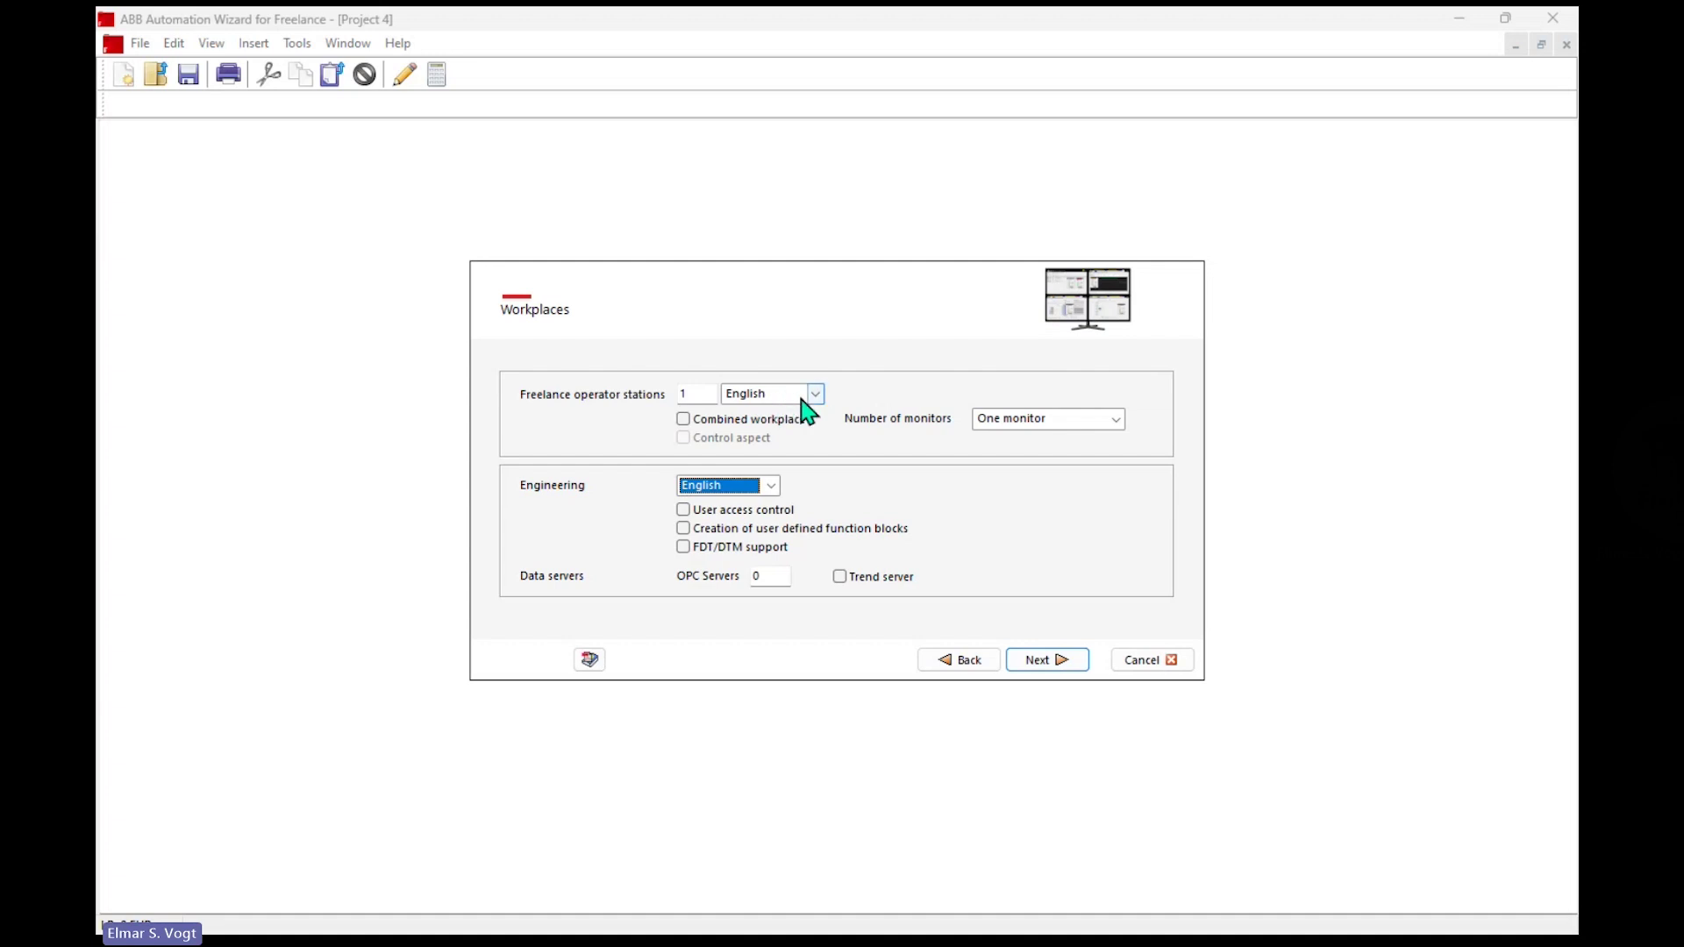
# Make an English combined workplace with user access control, user function blocks, FDT/DTM and 2 OPC servers
pyautogui.click(801, 399)
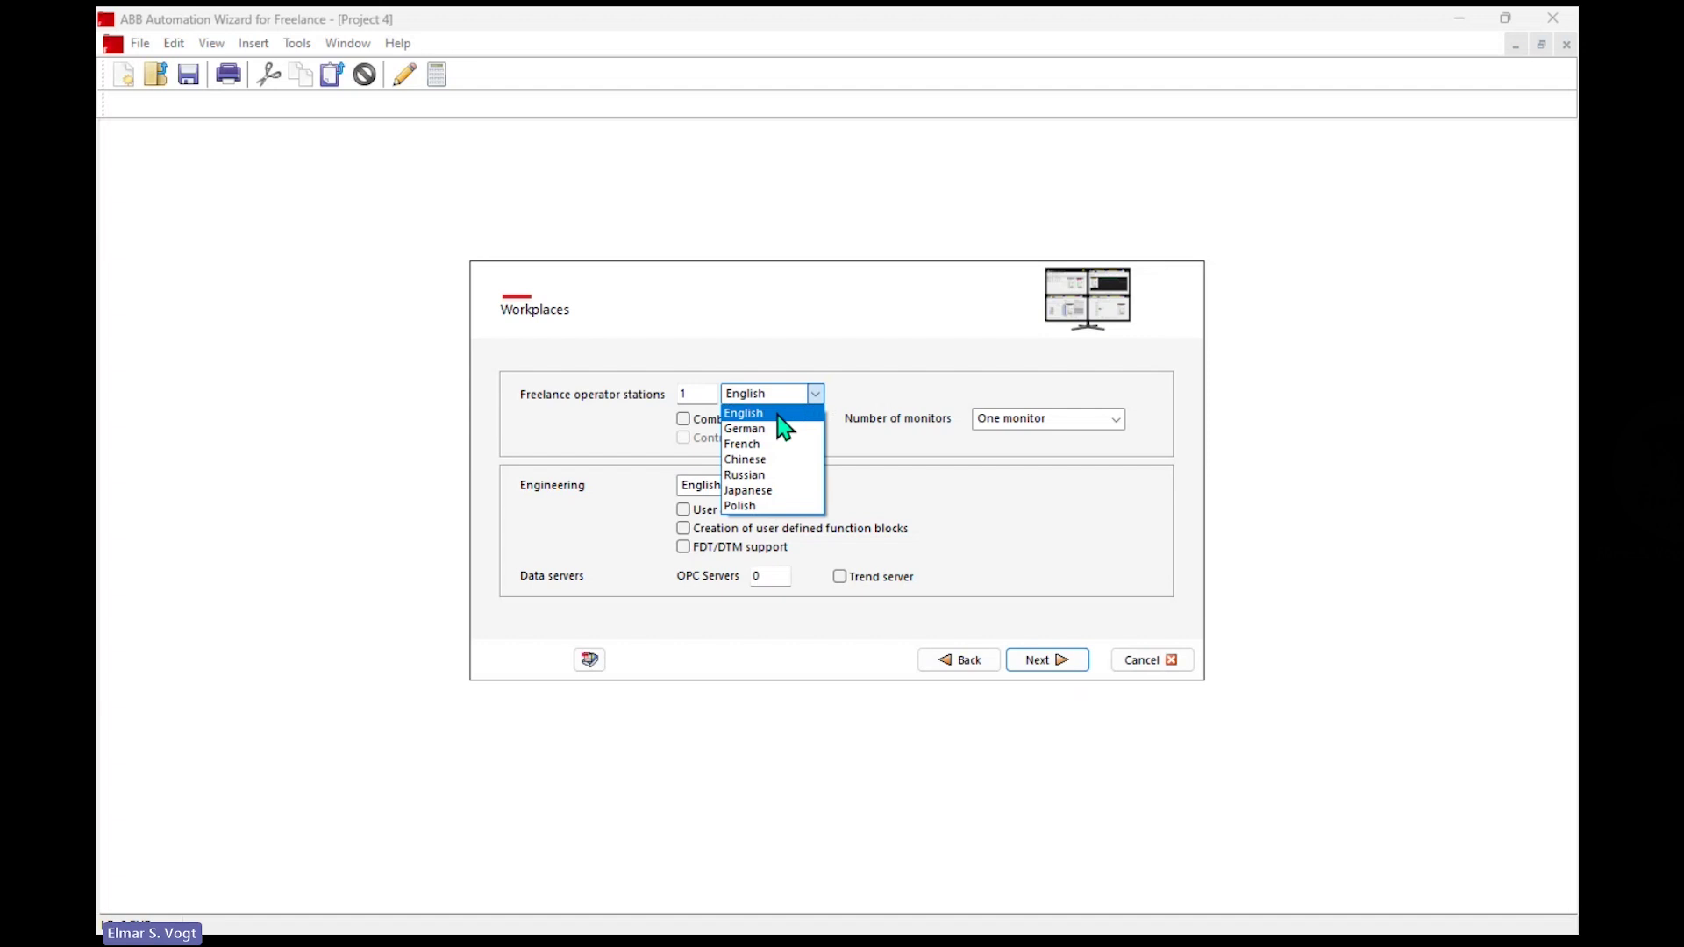
pyautogui.click(778, 417)
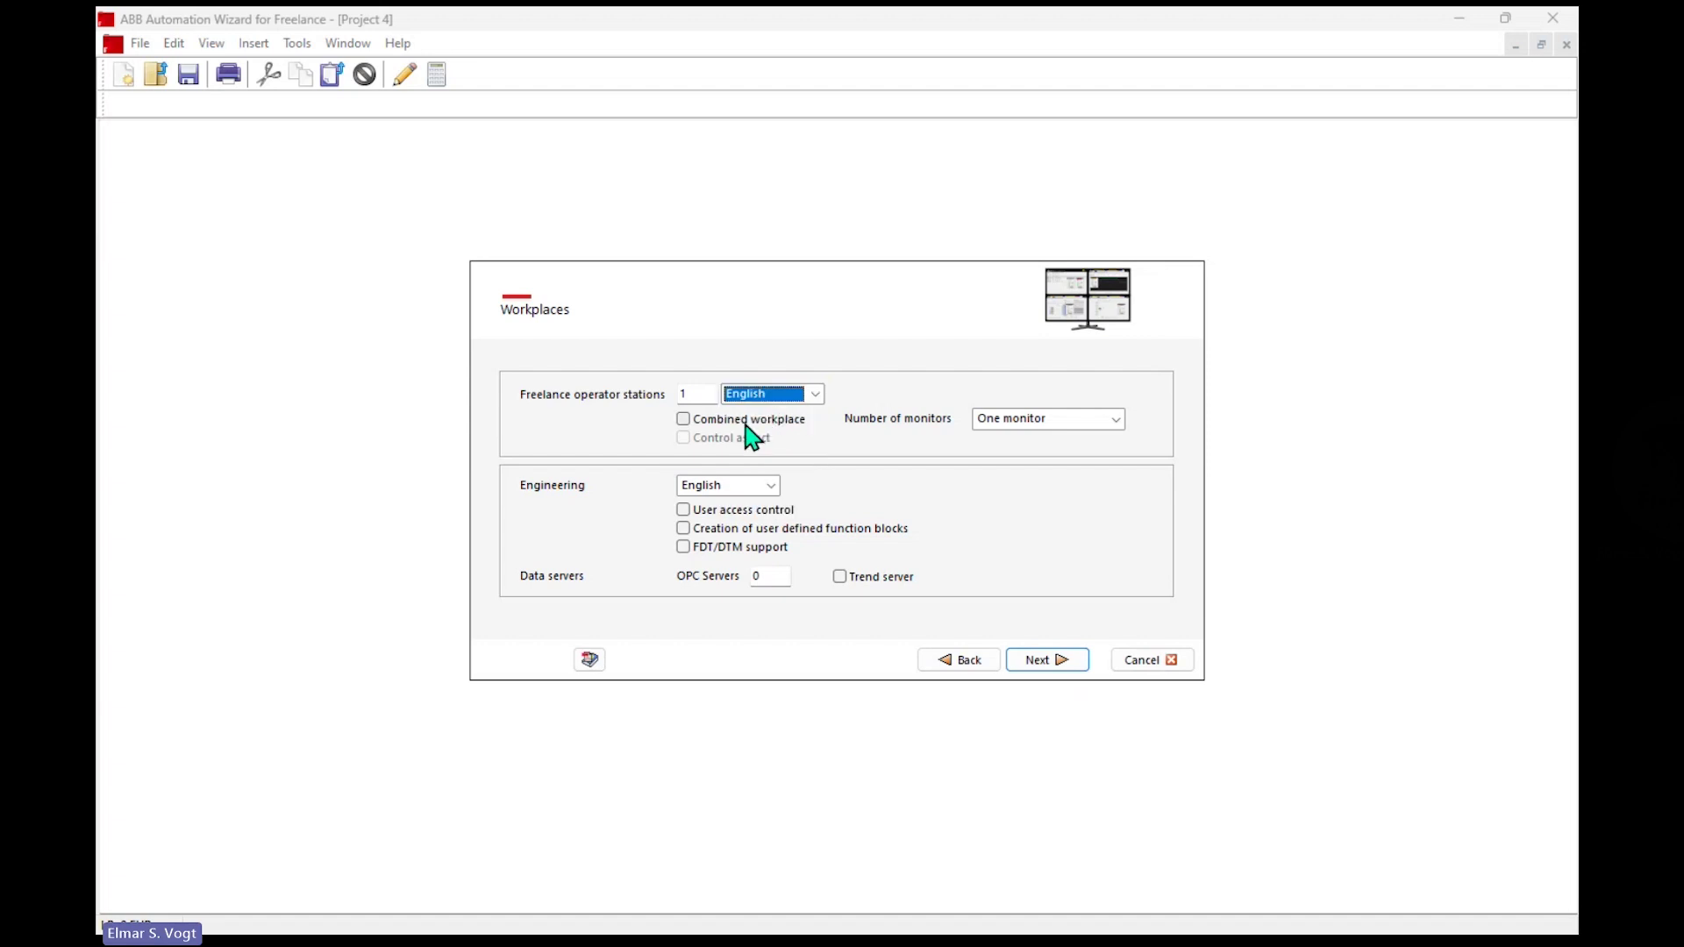
pyautogui.click(747, 426)
pyautogui.click(684, 512)
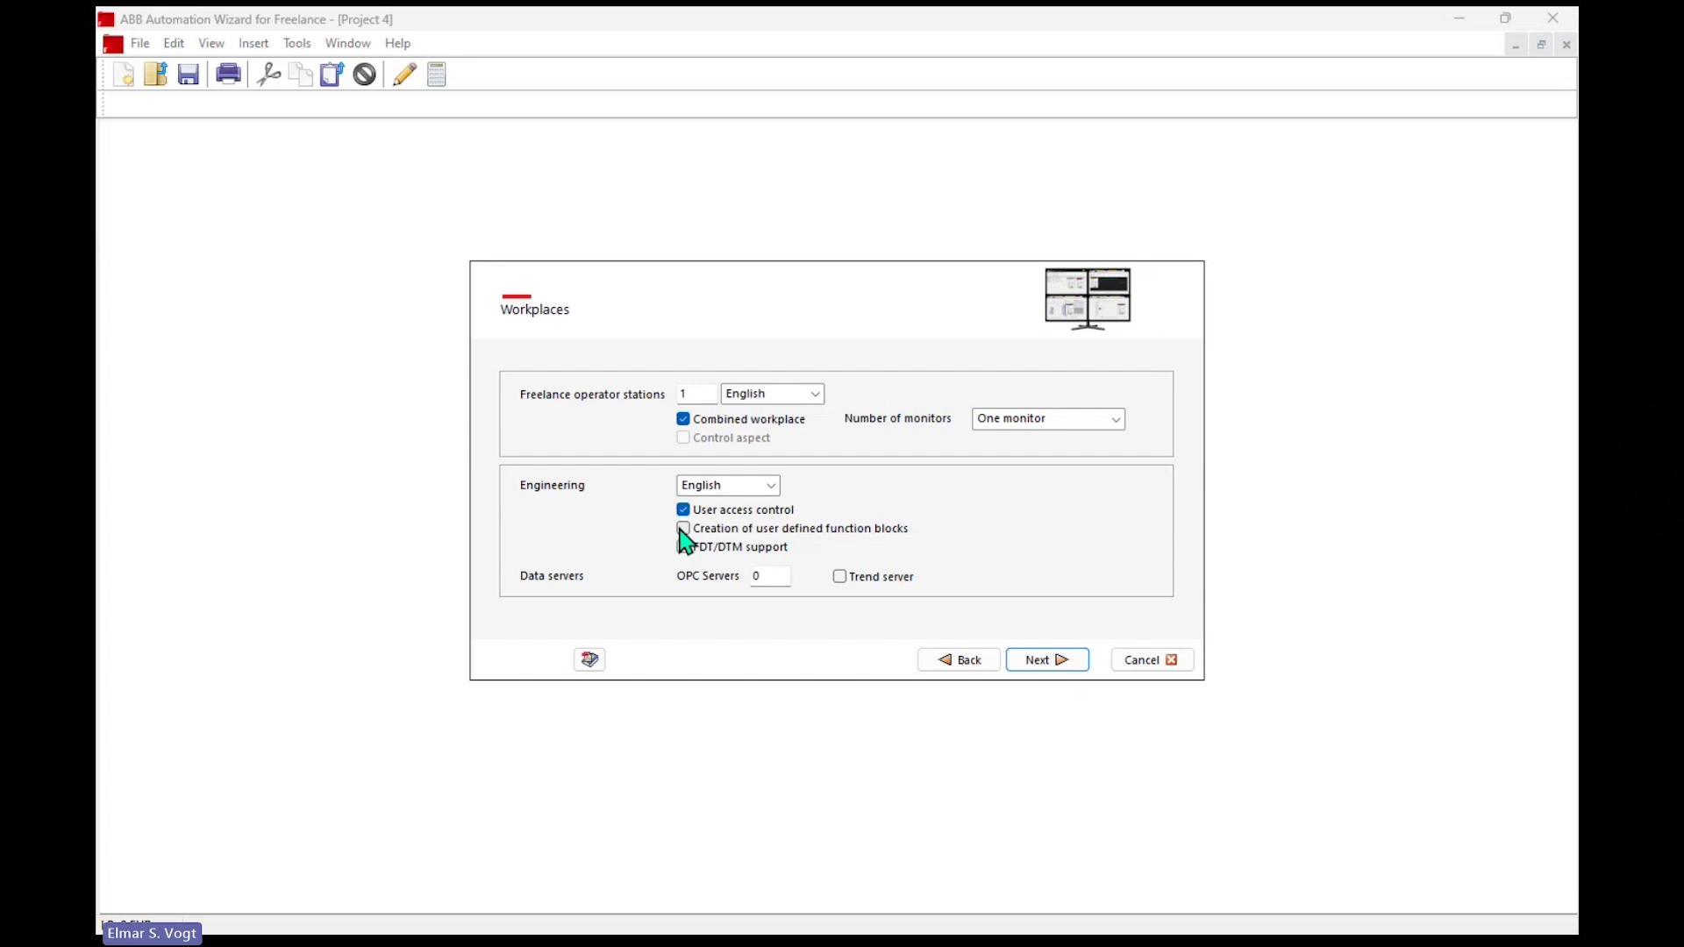
pyautogui.click(684, 529)
pyautogui.click(684, 548)
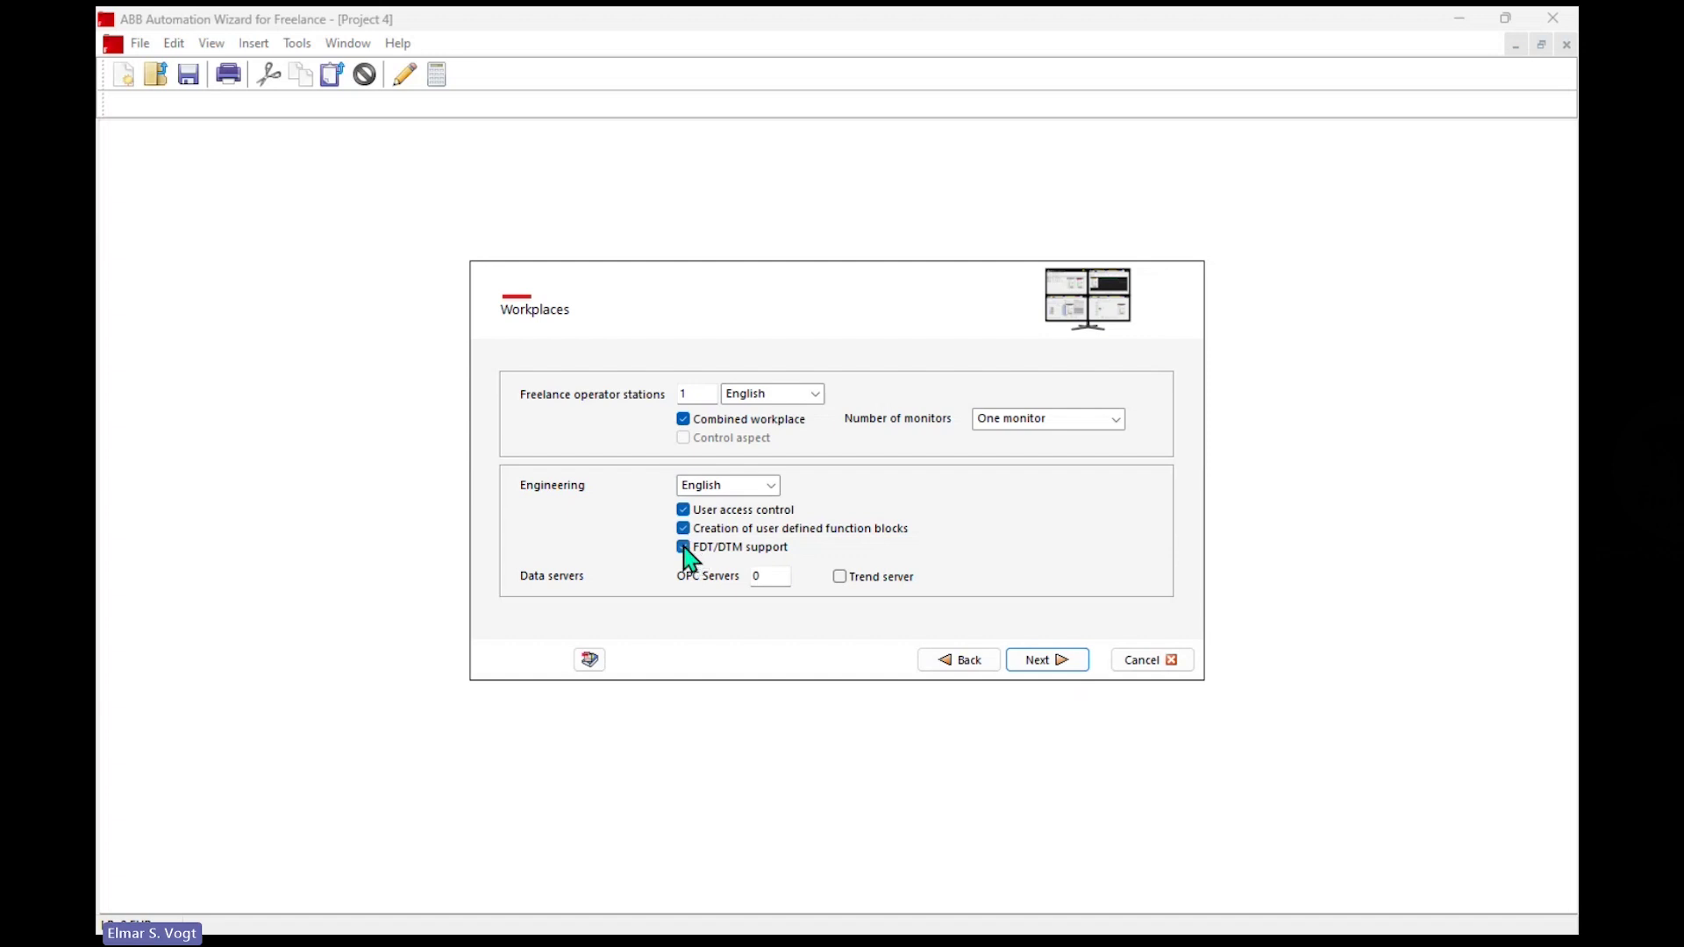
pyautogui.doubleClick(763, 579)
pyautogui.write('2')
pyautogui.click(1052, 669)
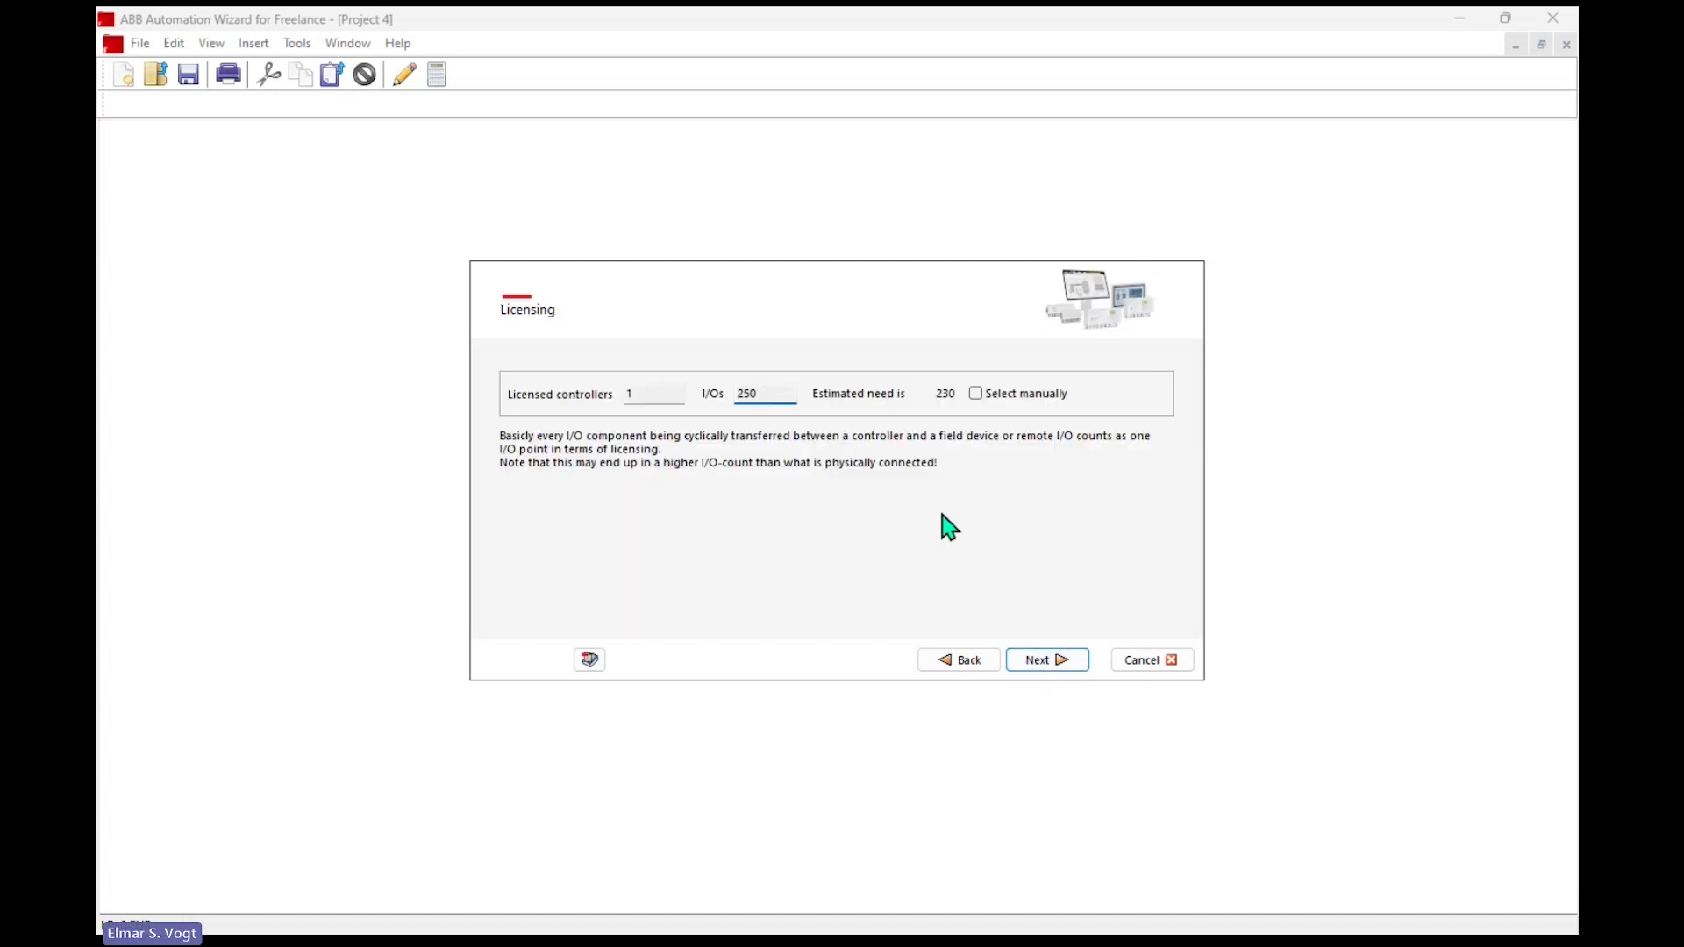
# Finish the wizard with the Freelance 2024 licence to create Project 115
pyautogui.click(1037, 666)
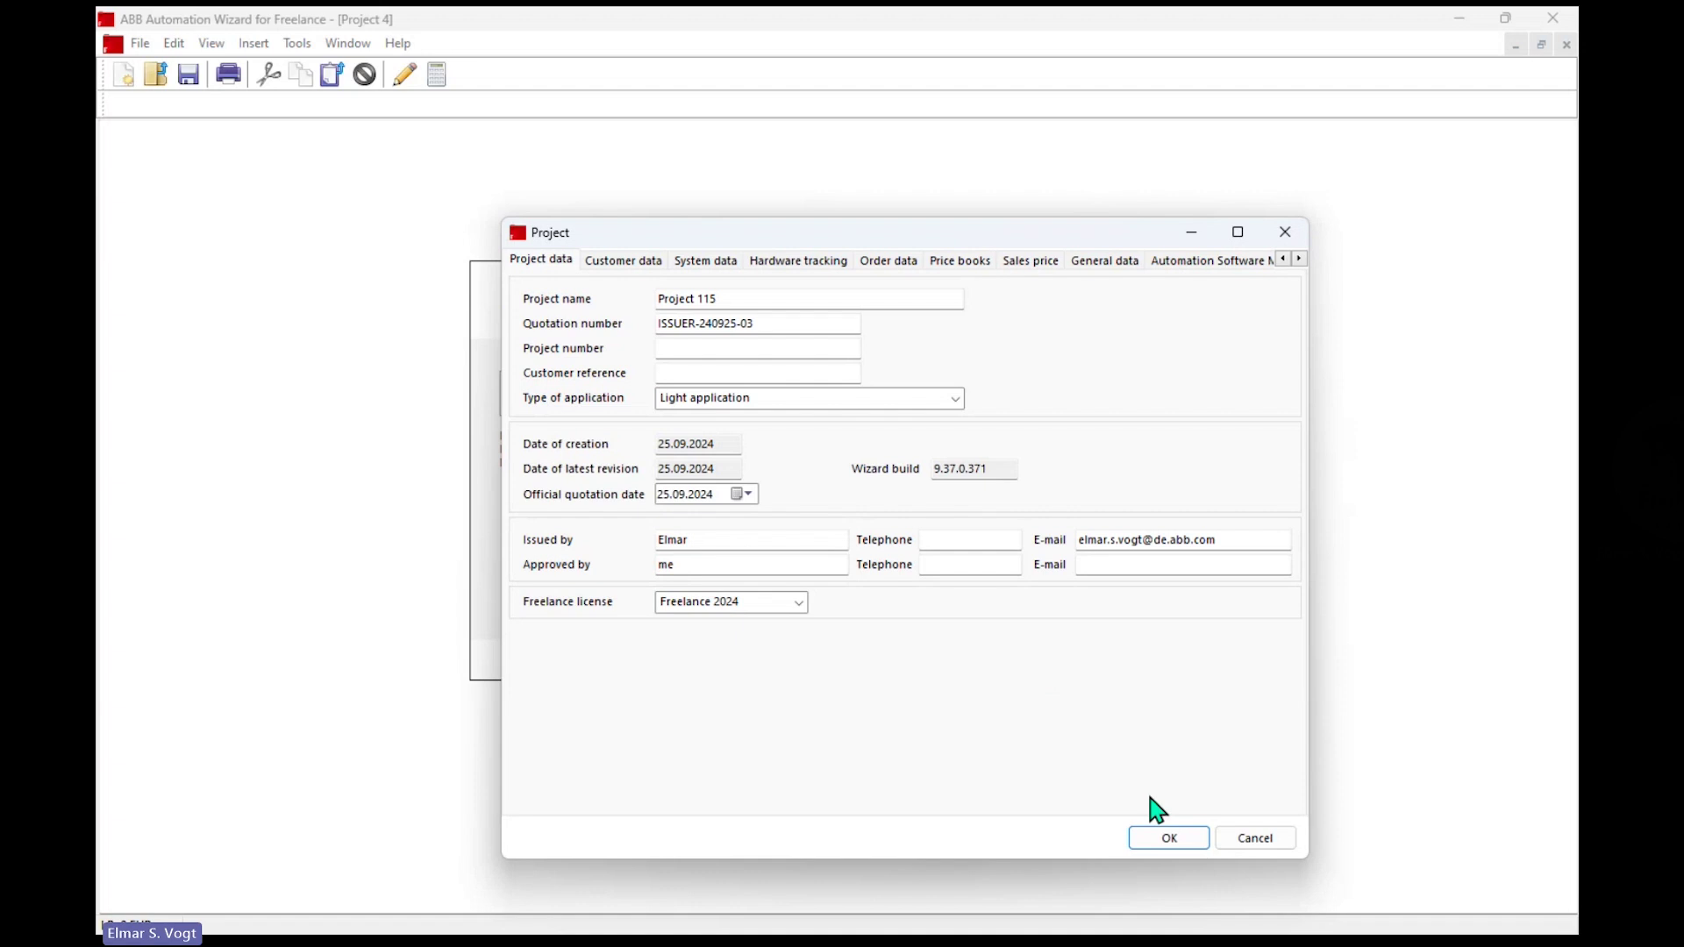
pyautogui.click(756, 605)
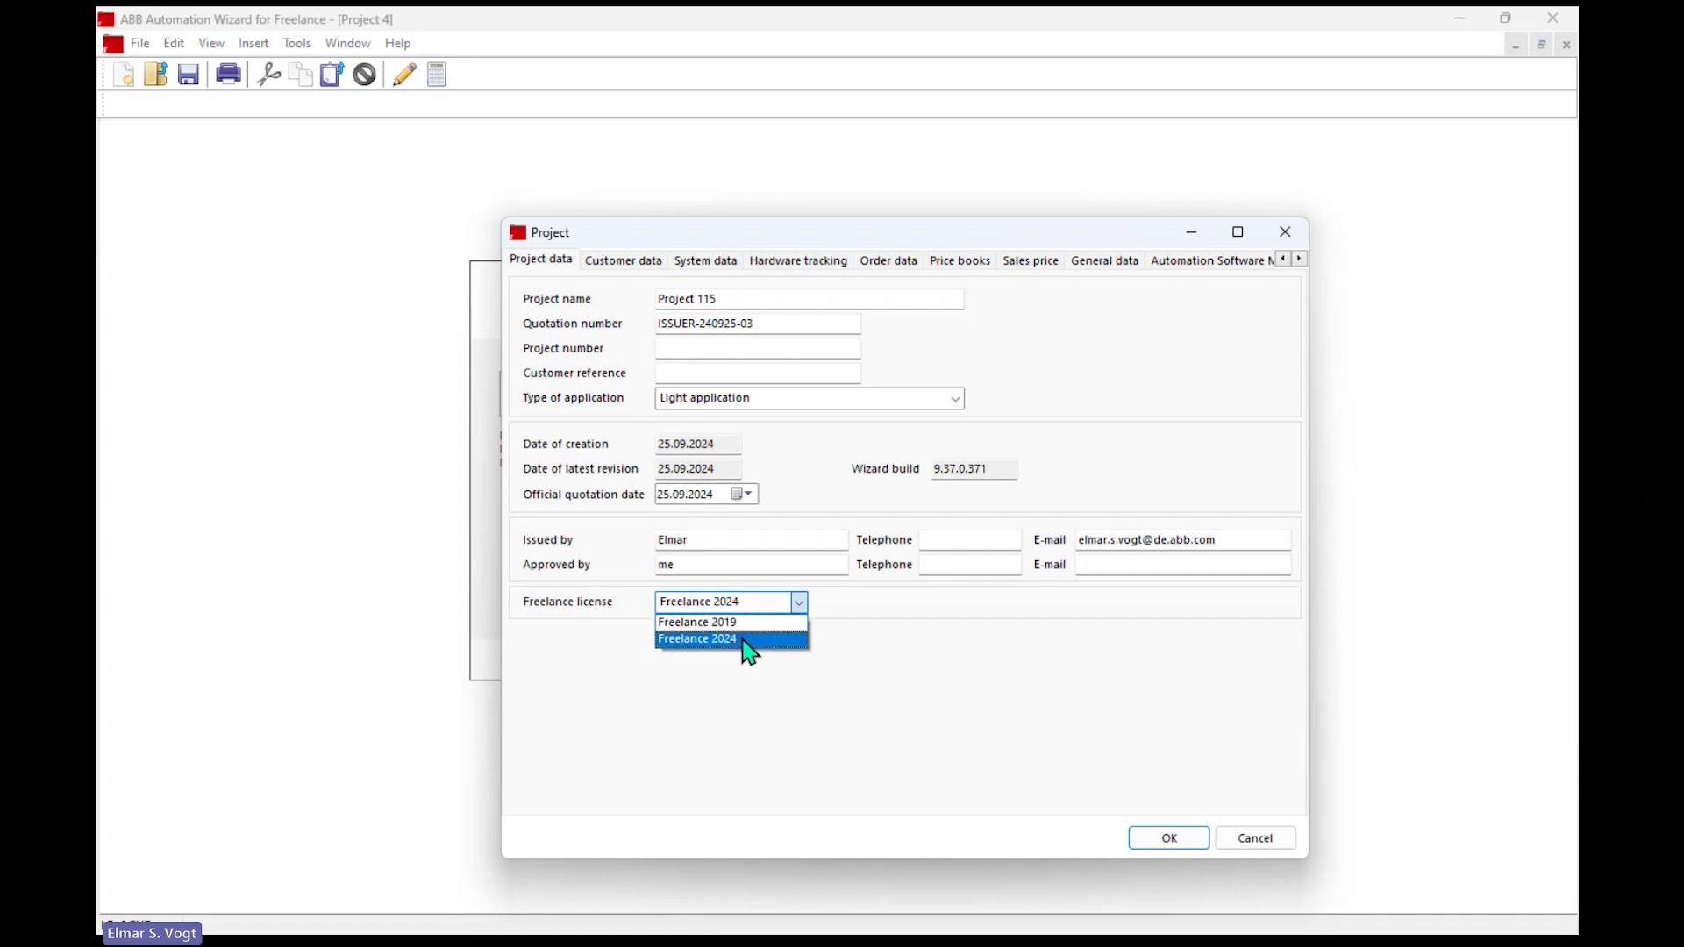
pyautogui.click(748, 640)
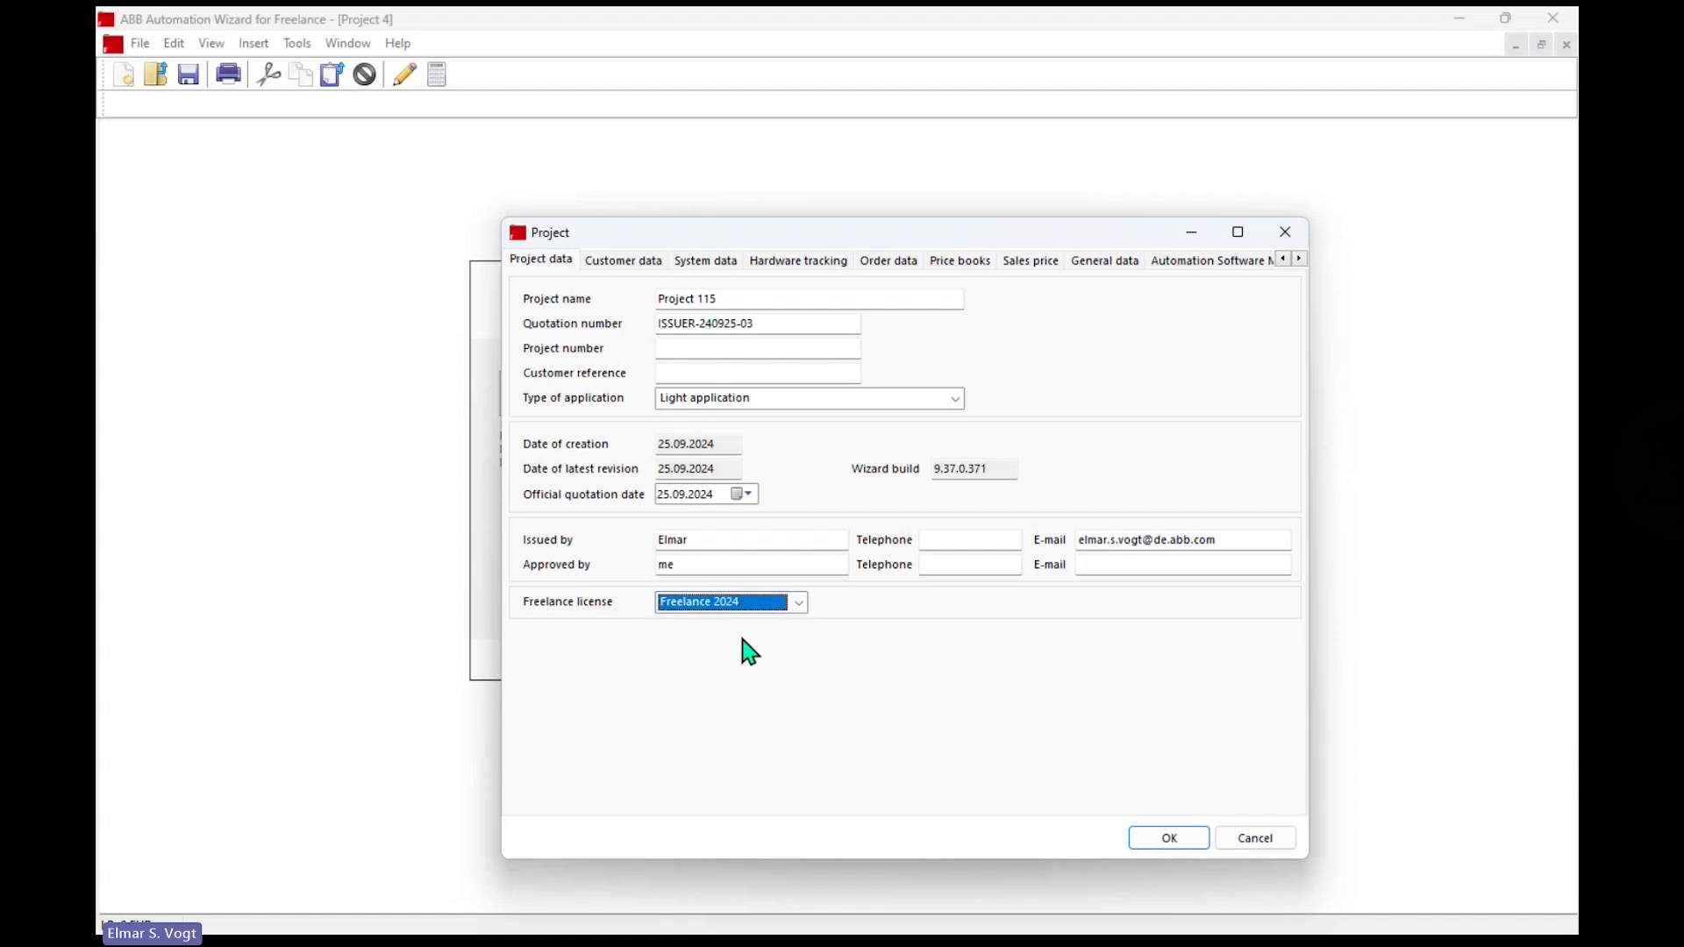
pyautogui.click(1169, 840)
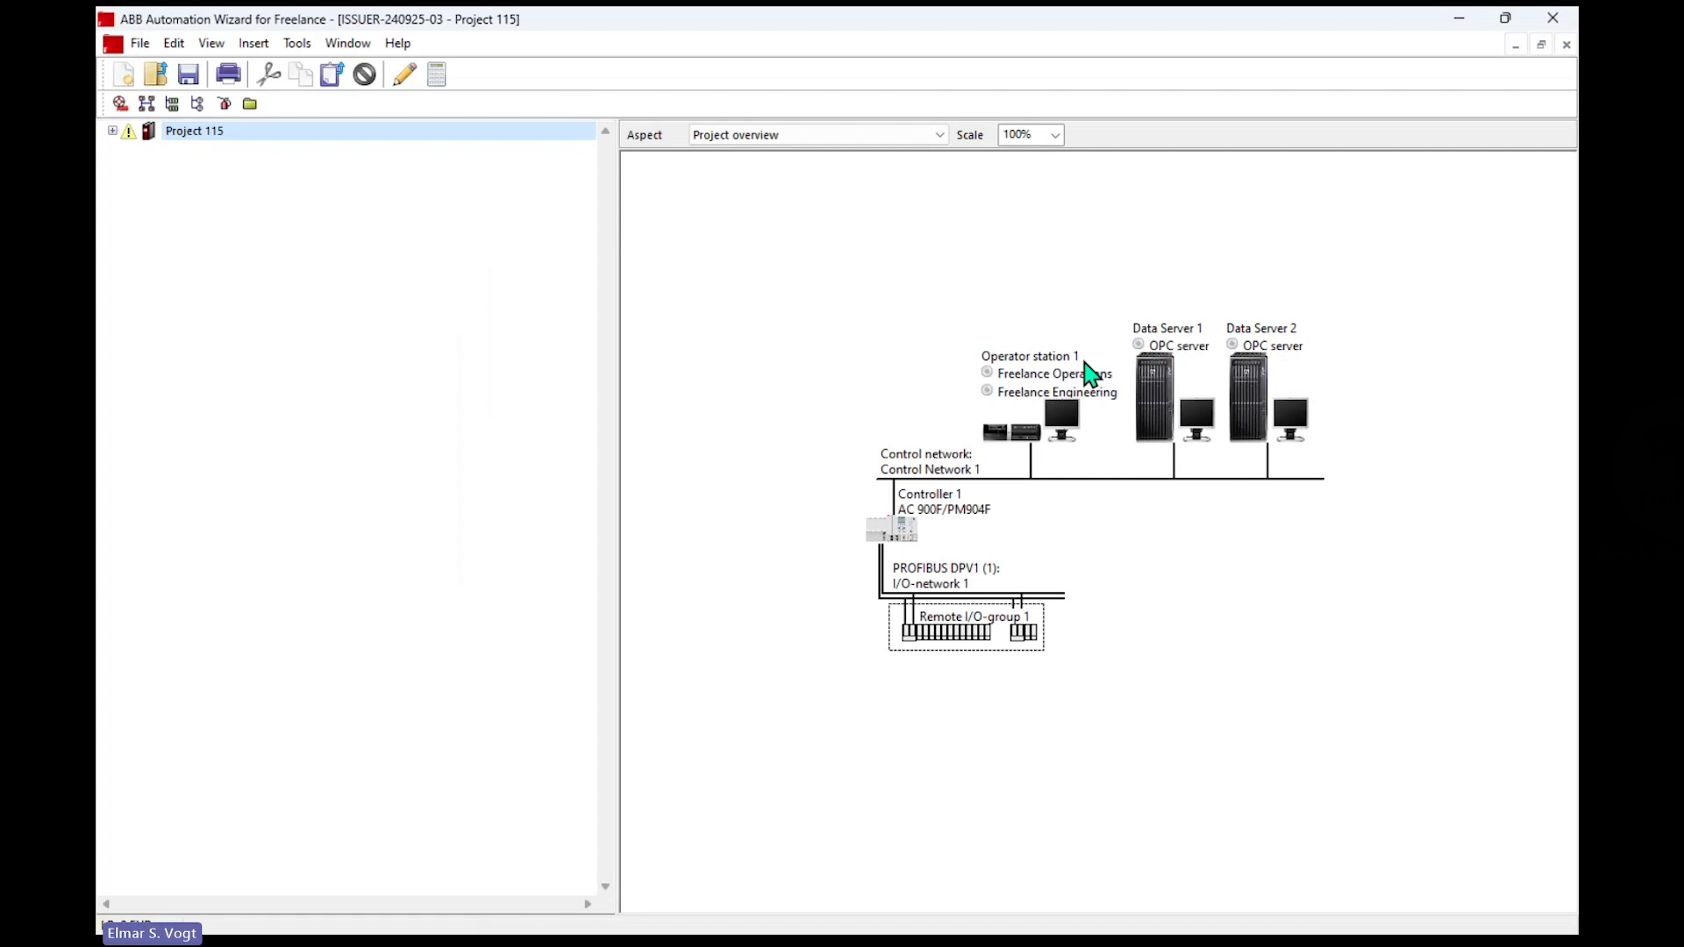
# Expand Project 115, Control Network 1 and Controller 1 to show its PROFIBUS I/O-network
pyautogui.click(113, 130)
pyautogui.doubleClick(145, 149)
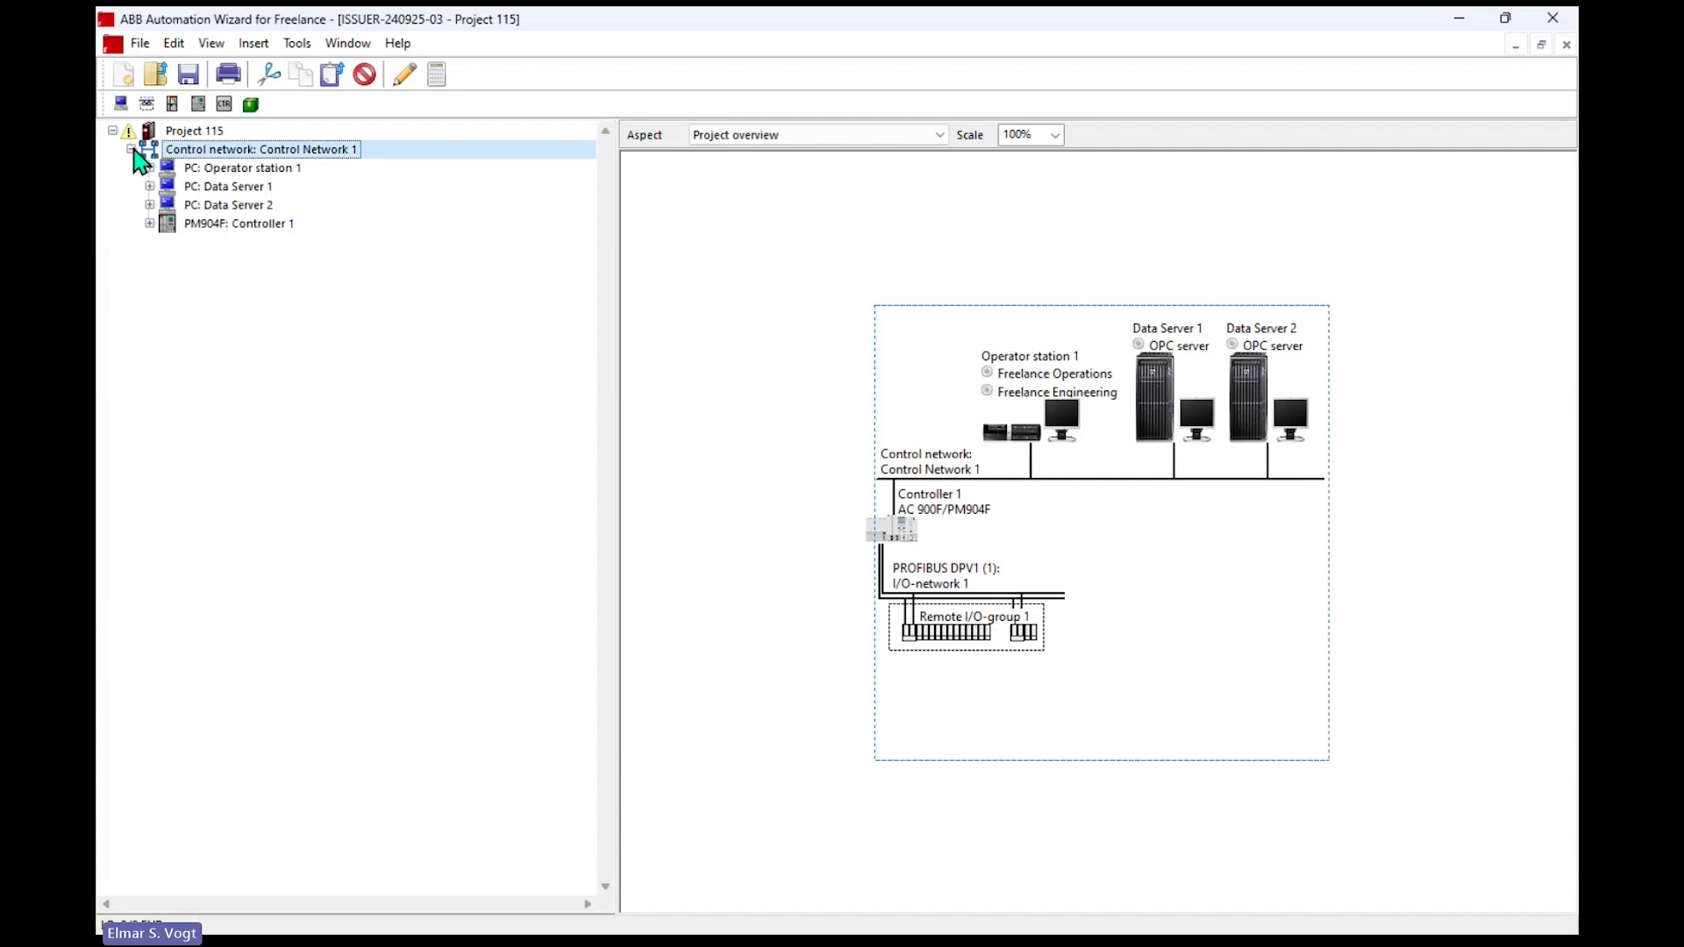
pyautogui.doubleClick(162, 223)
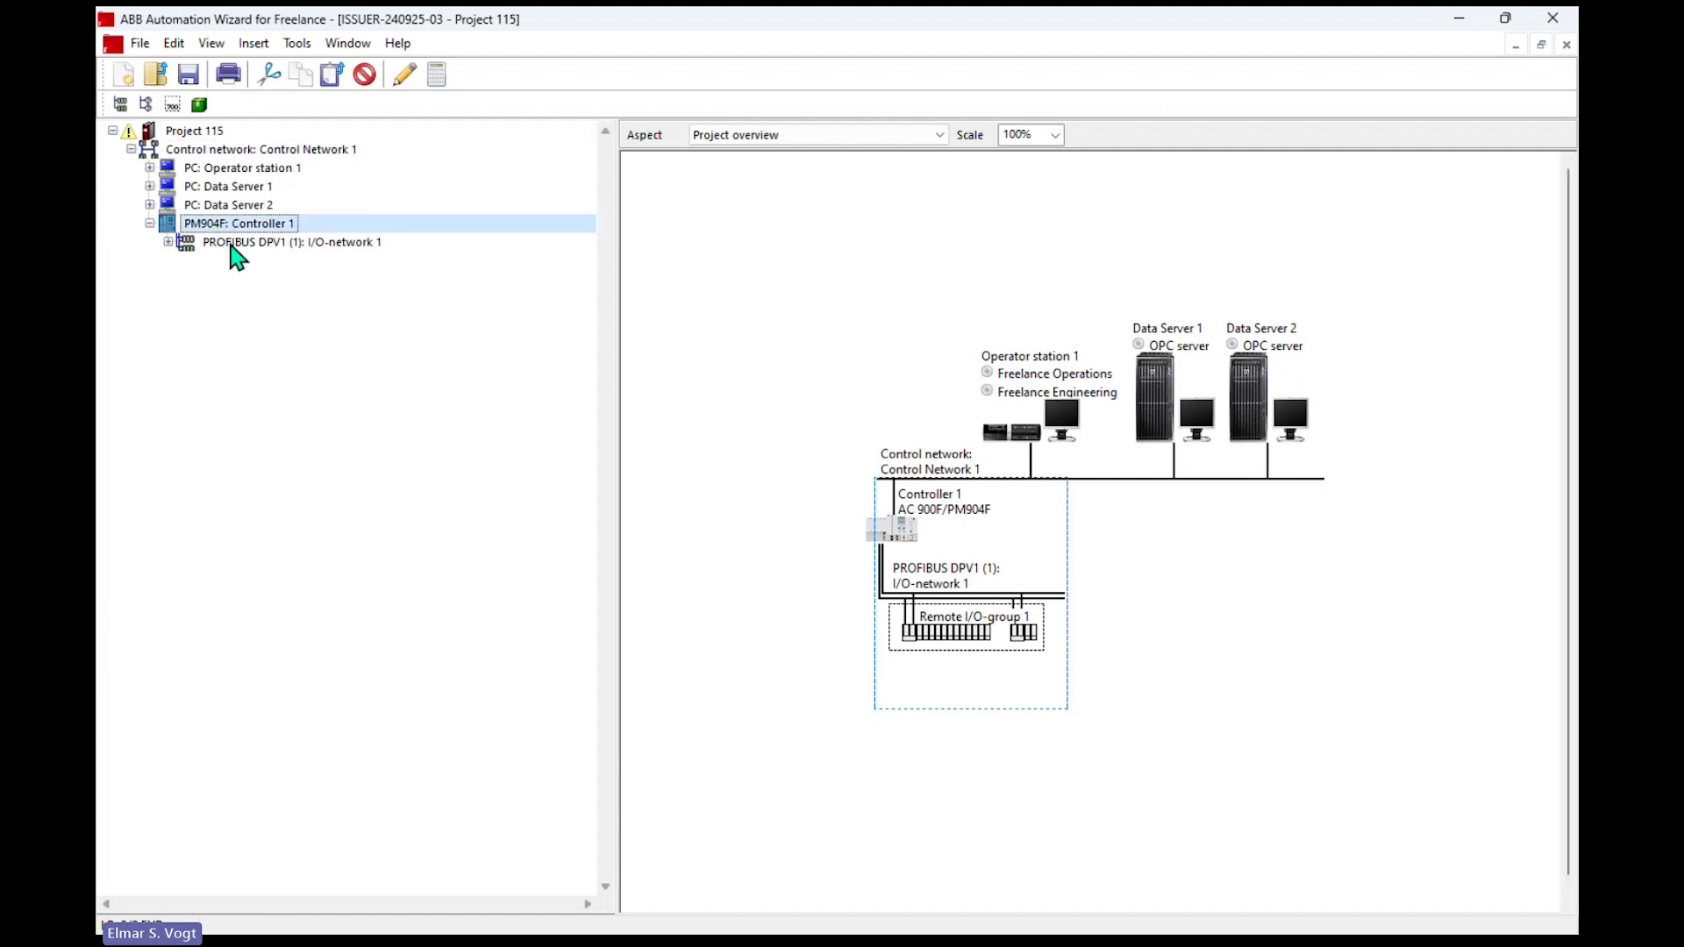
pyautogui.click(235, 244)
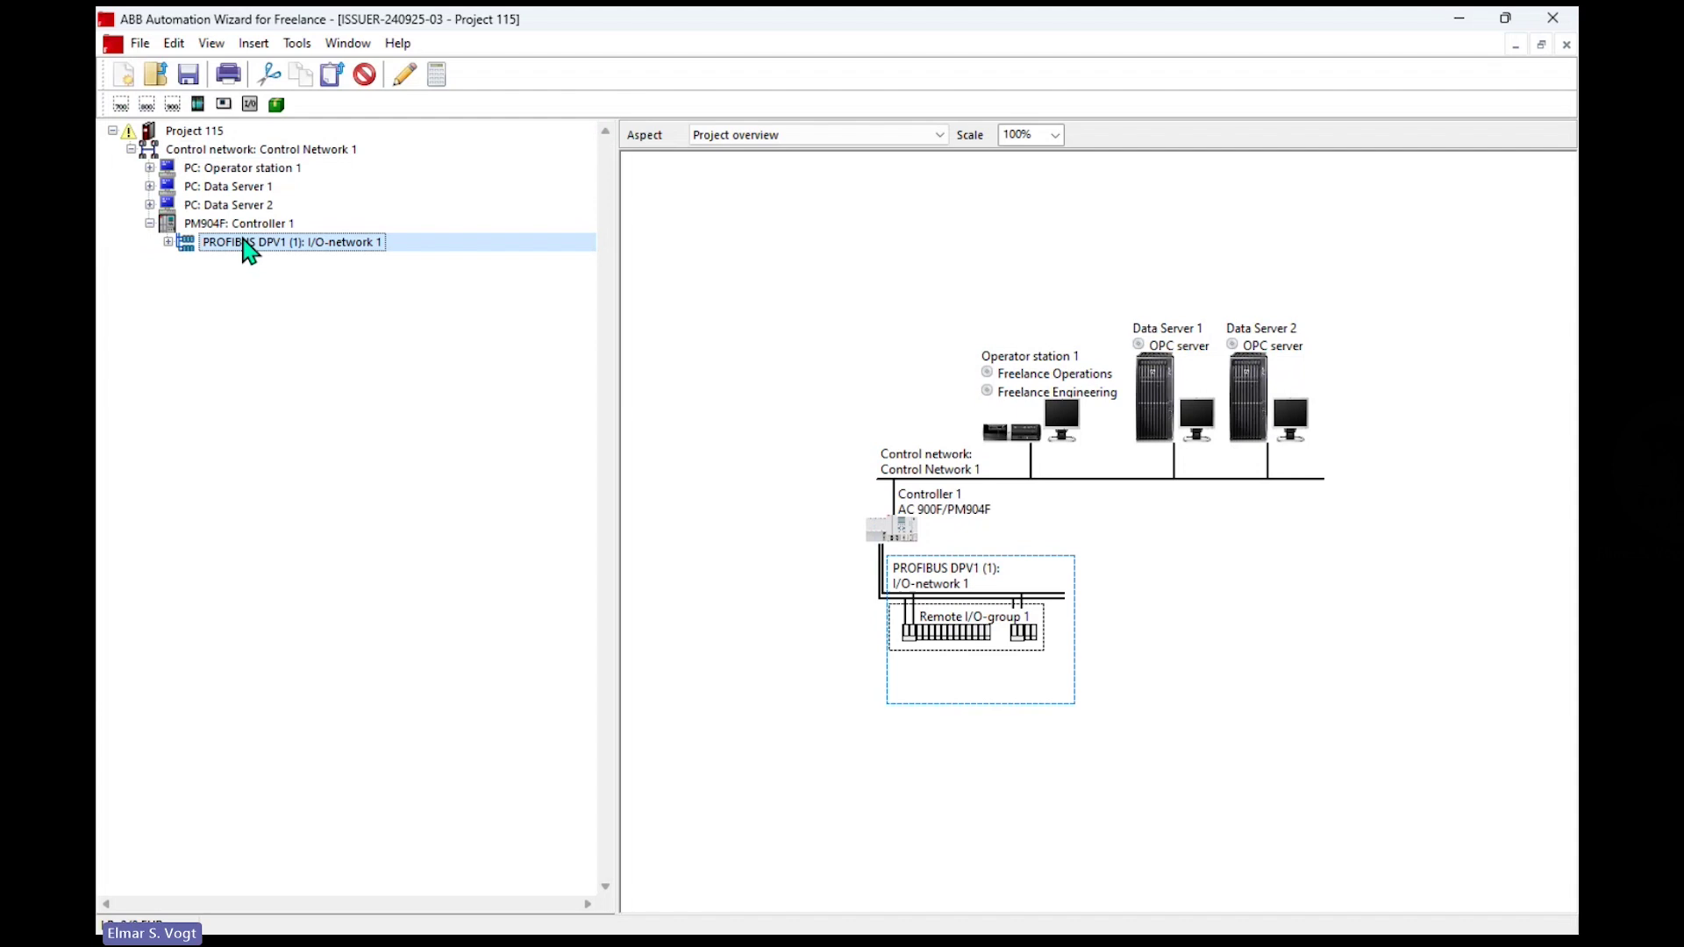
pyautogui.click(238, 224)
# Insert Communication Network 1 of type PROFINET under Controller 1
pyautogui.rightClick(242, 223)
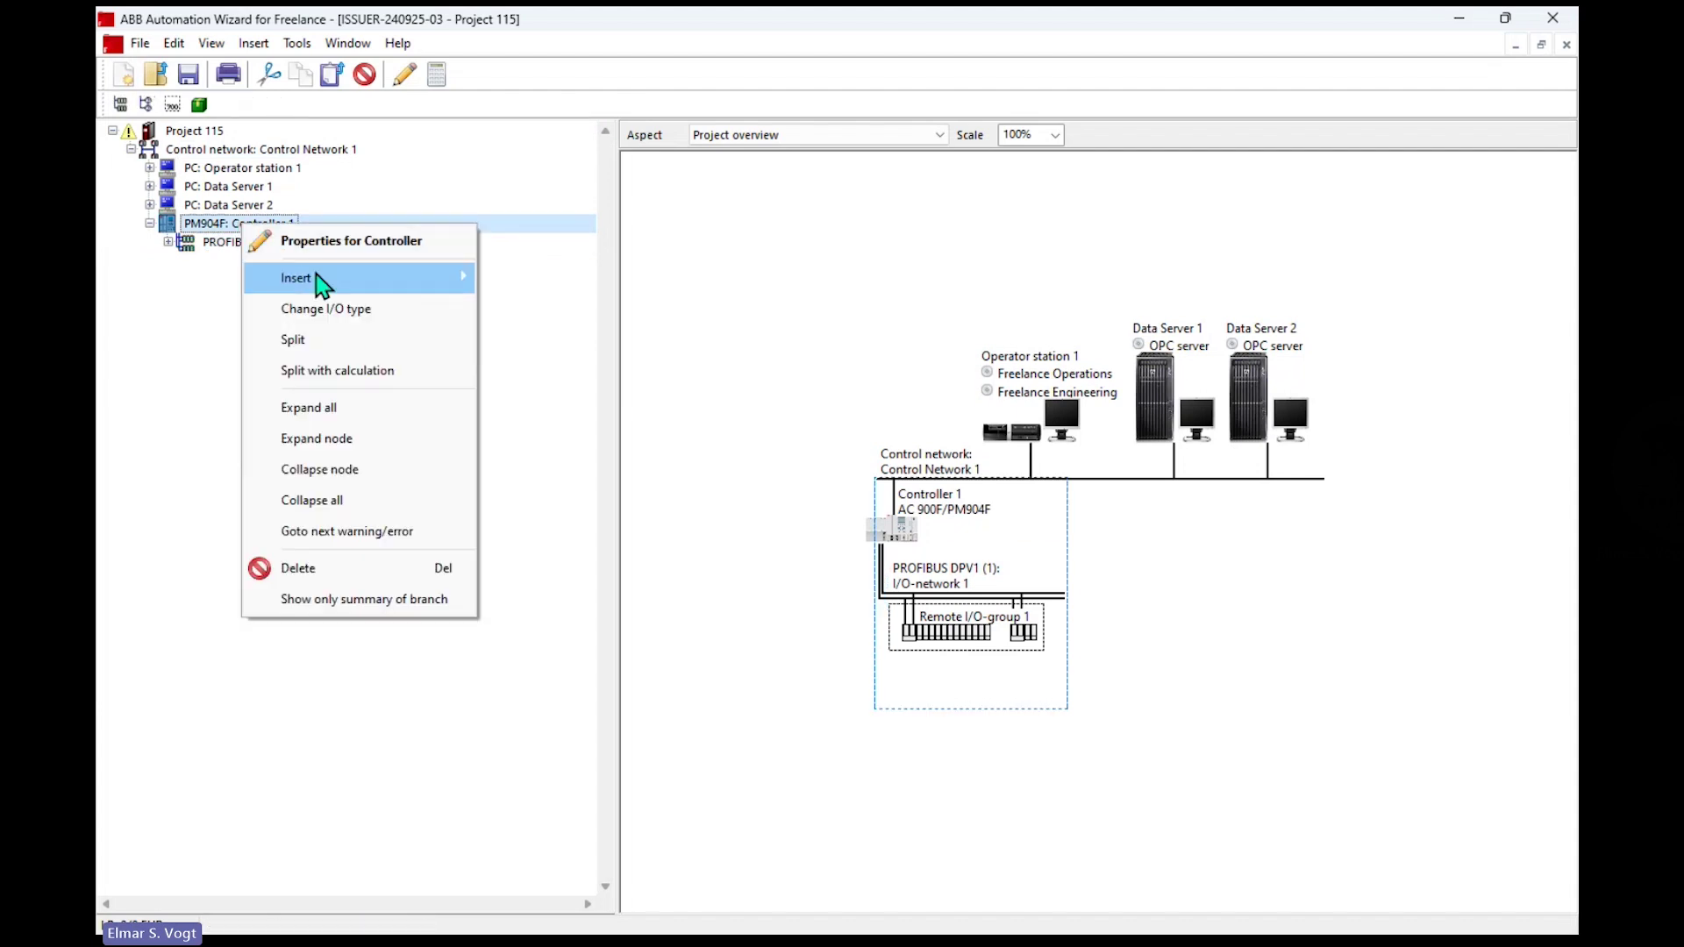
pyautogui.moveTo(320, 281)
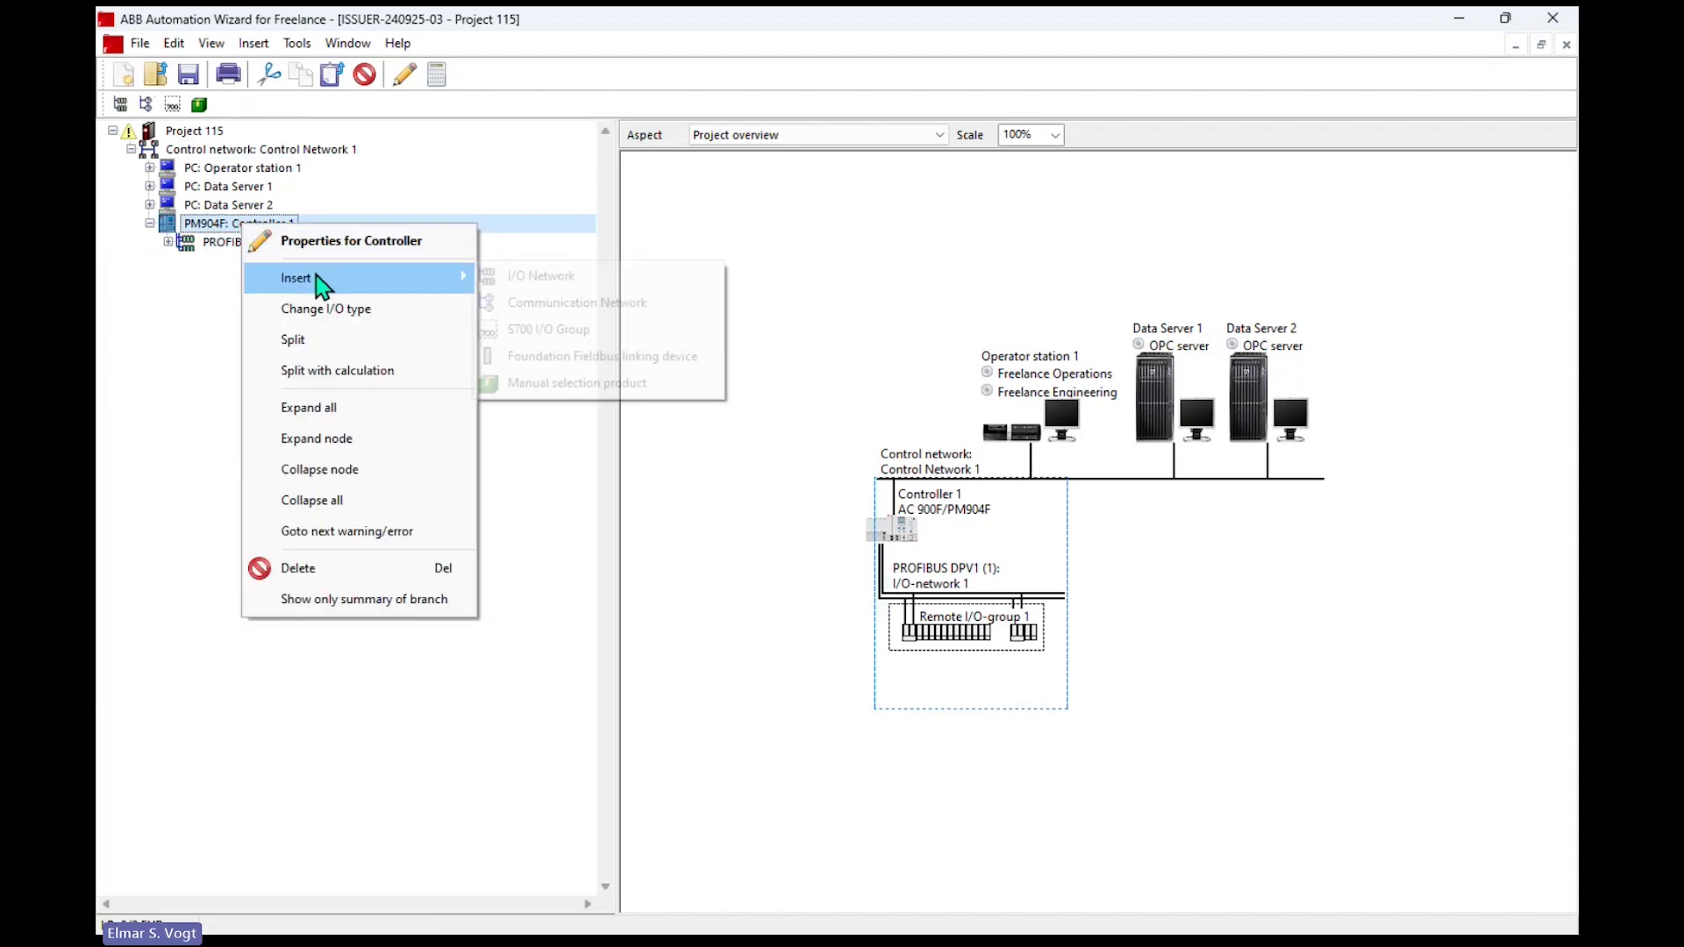
pyautogui.click(574, 304)
pyautogui.click(755, 293)
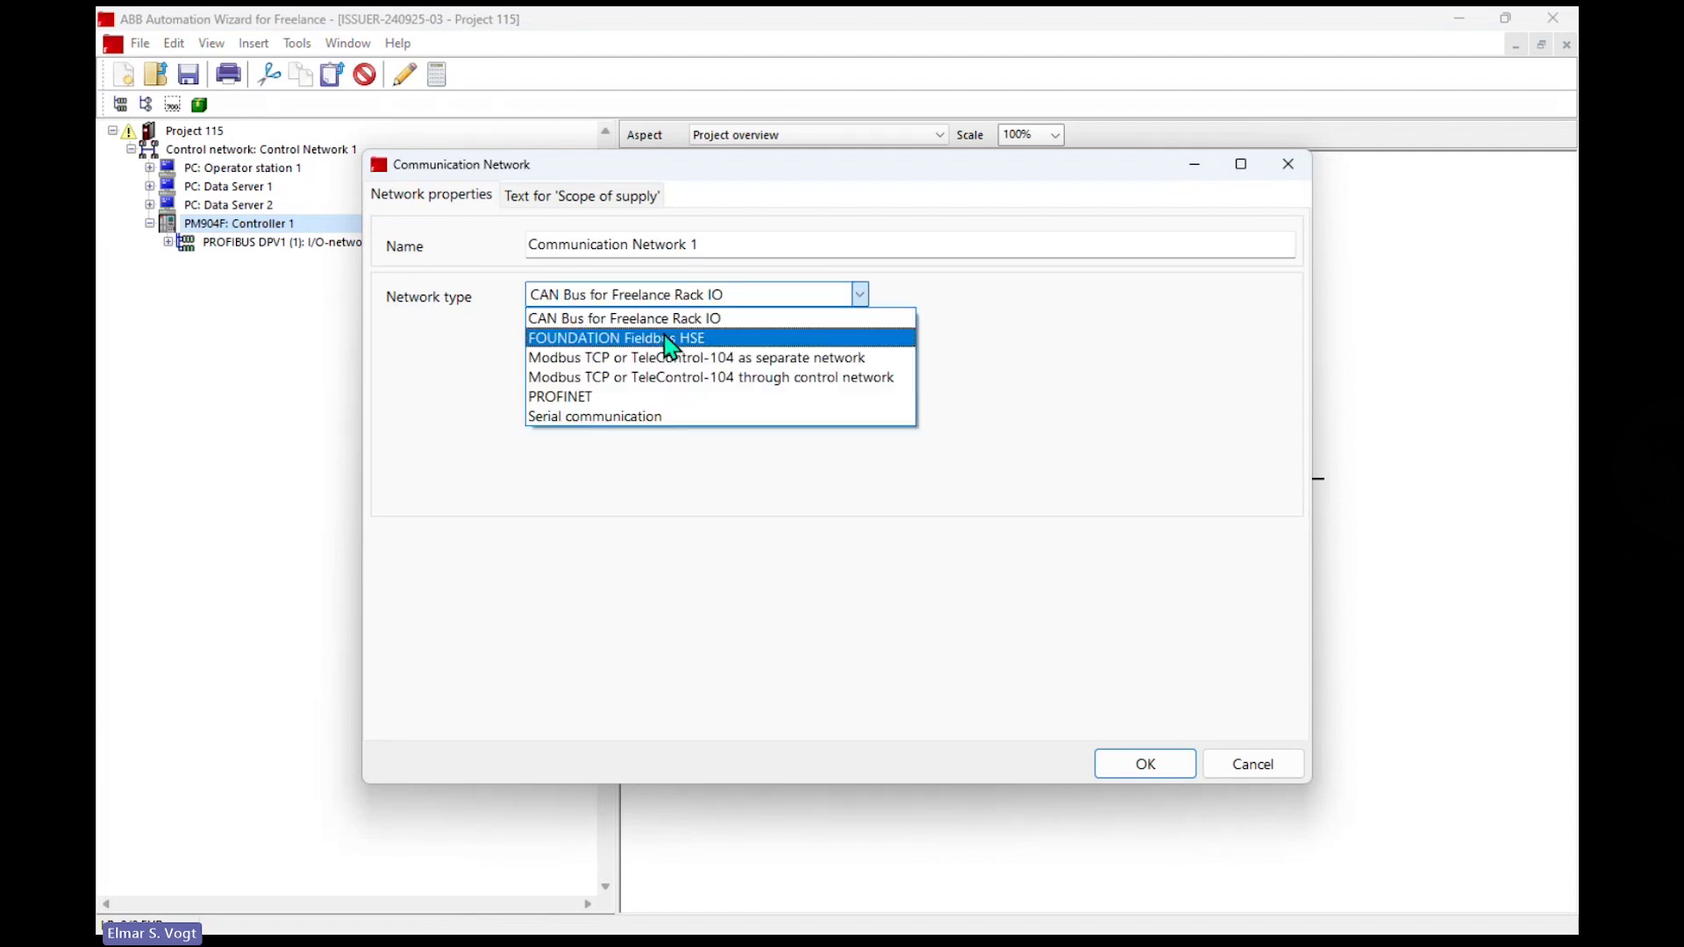
pyautogui.click(613, 395)
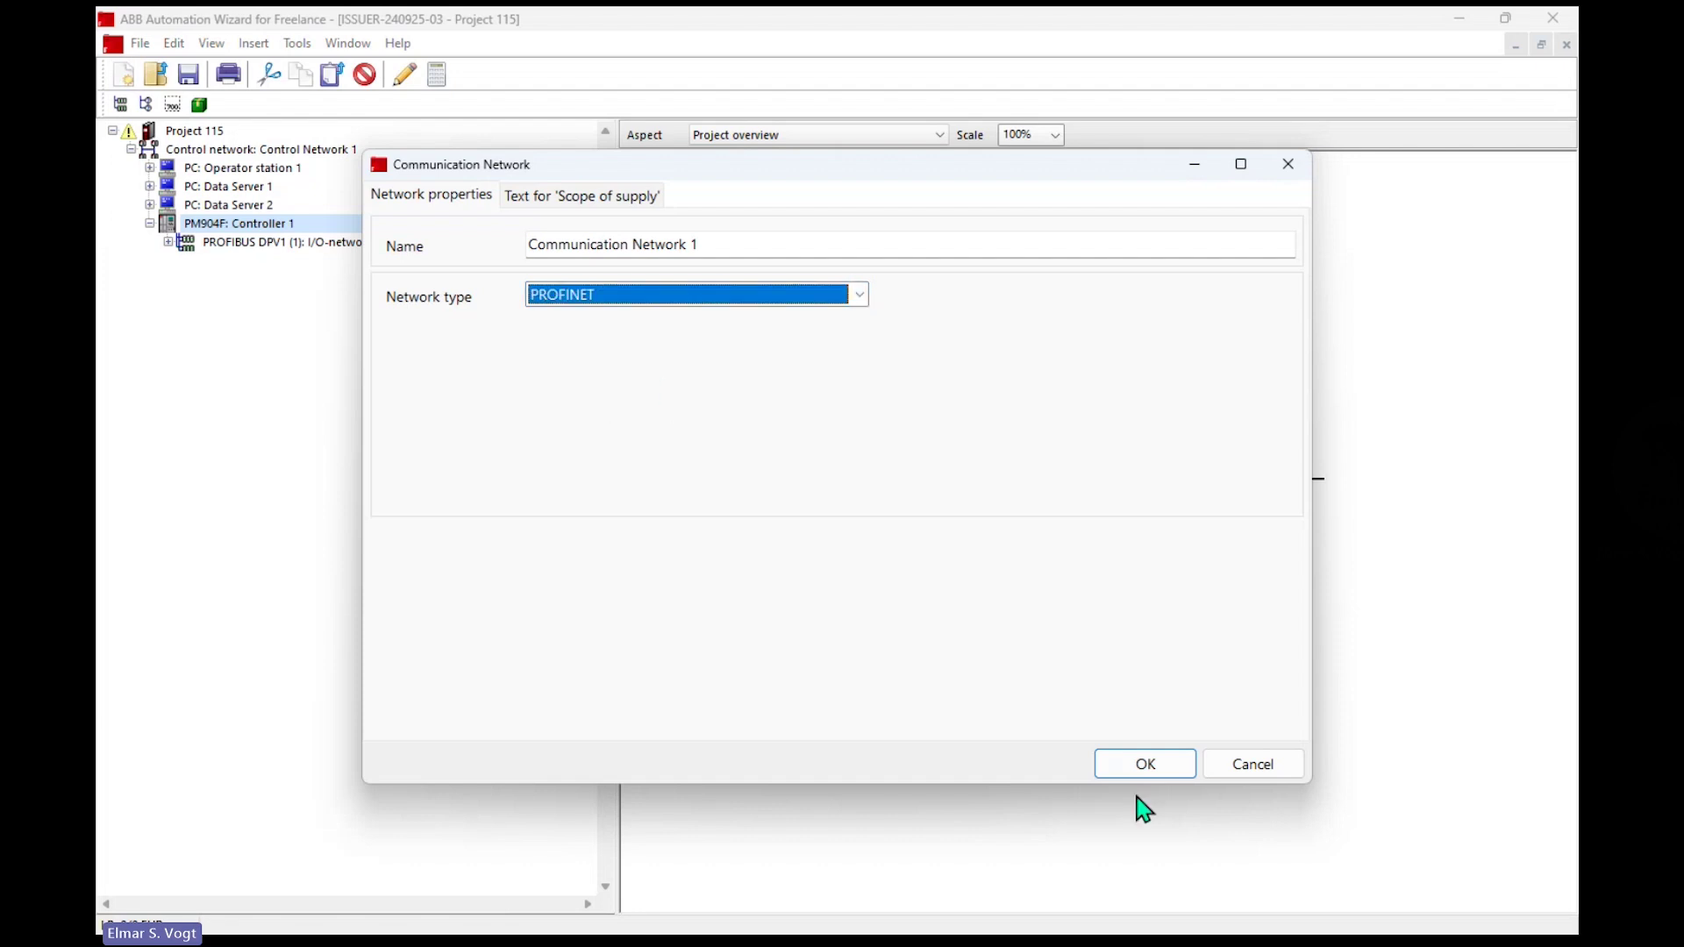
pyautogui.click(1145, 765)
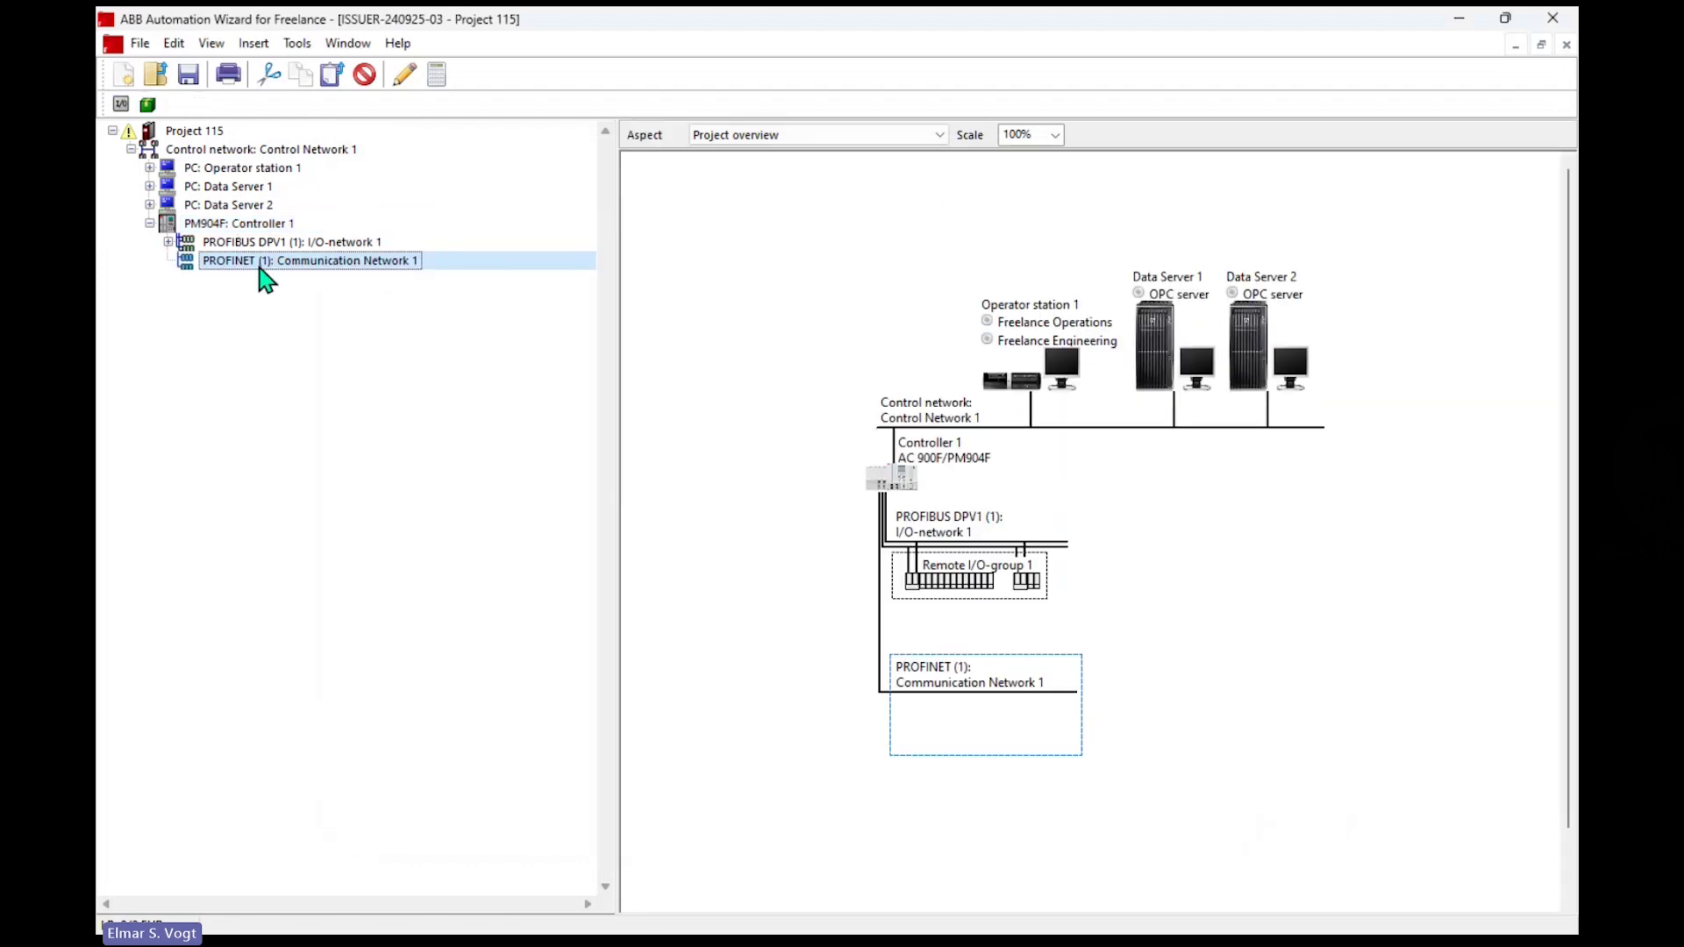
# Add Custom devices and I/O Group 1 with 300 DI channels to the PROFINET network
pyautogui.rightClick(349, 261)
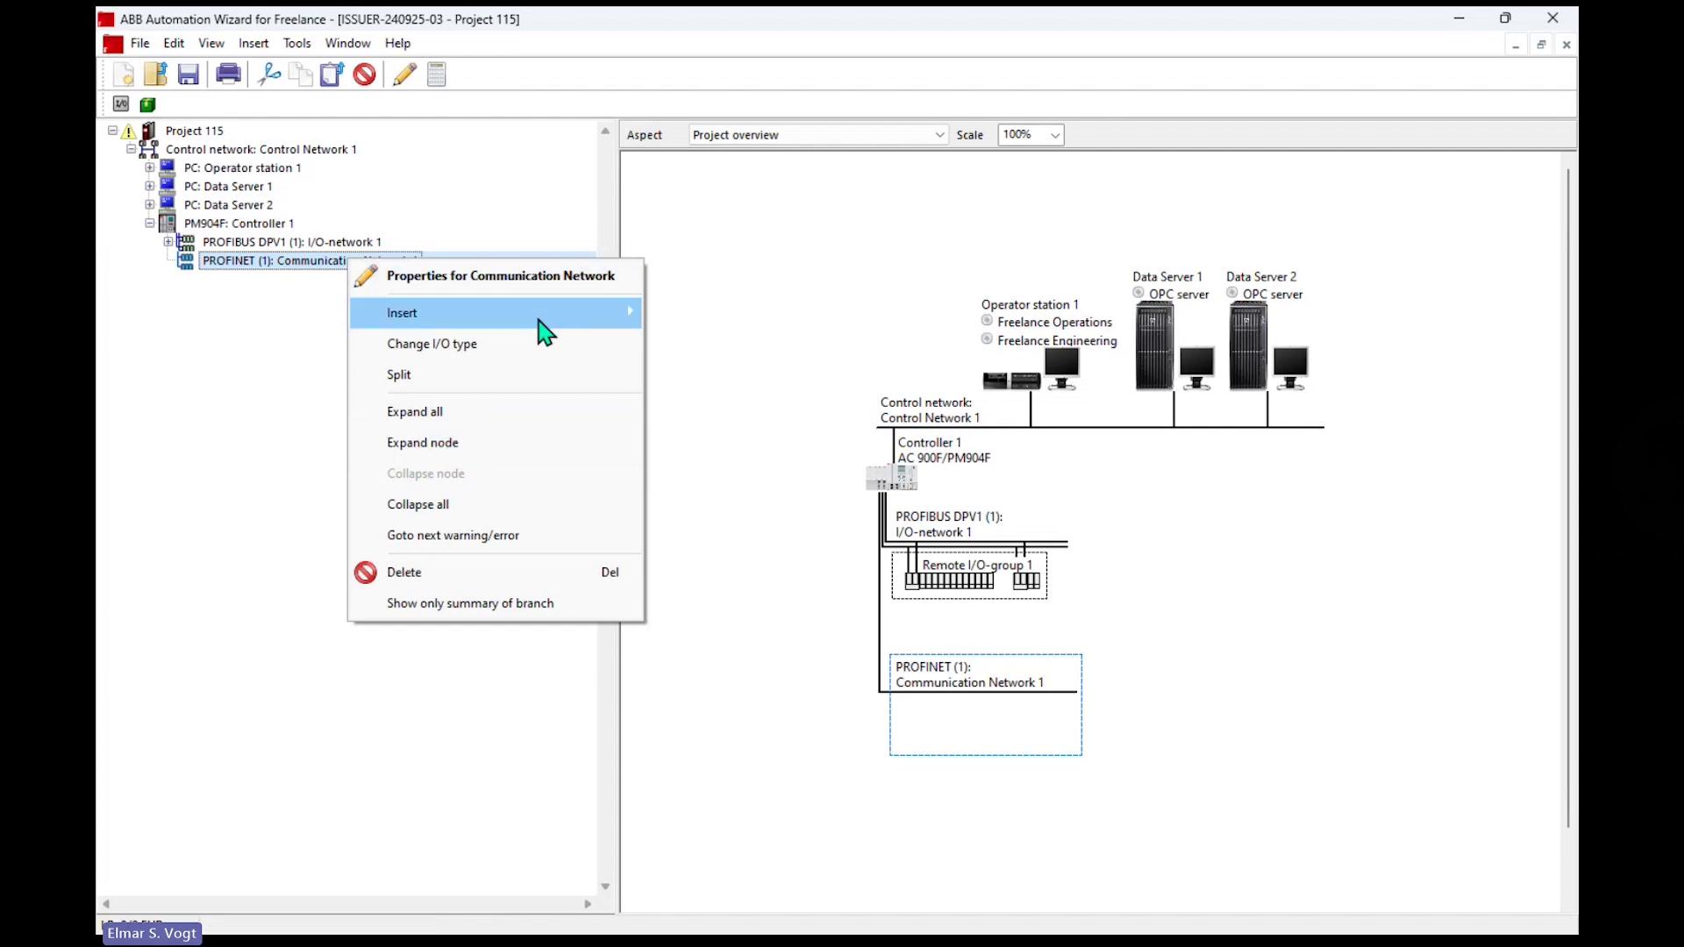
pyautogui.moveTo(538, 320)
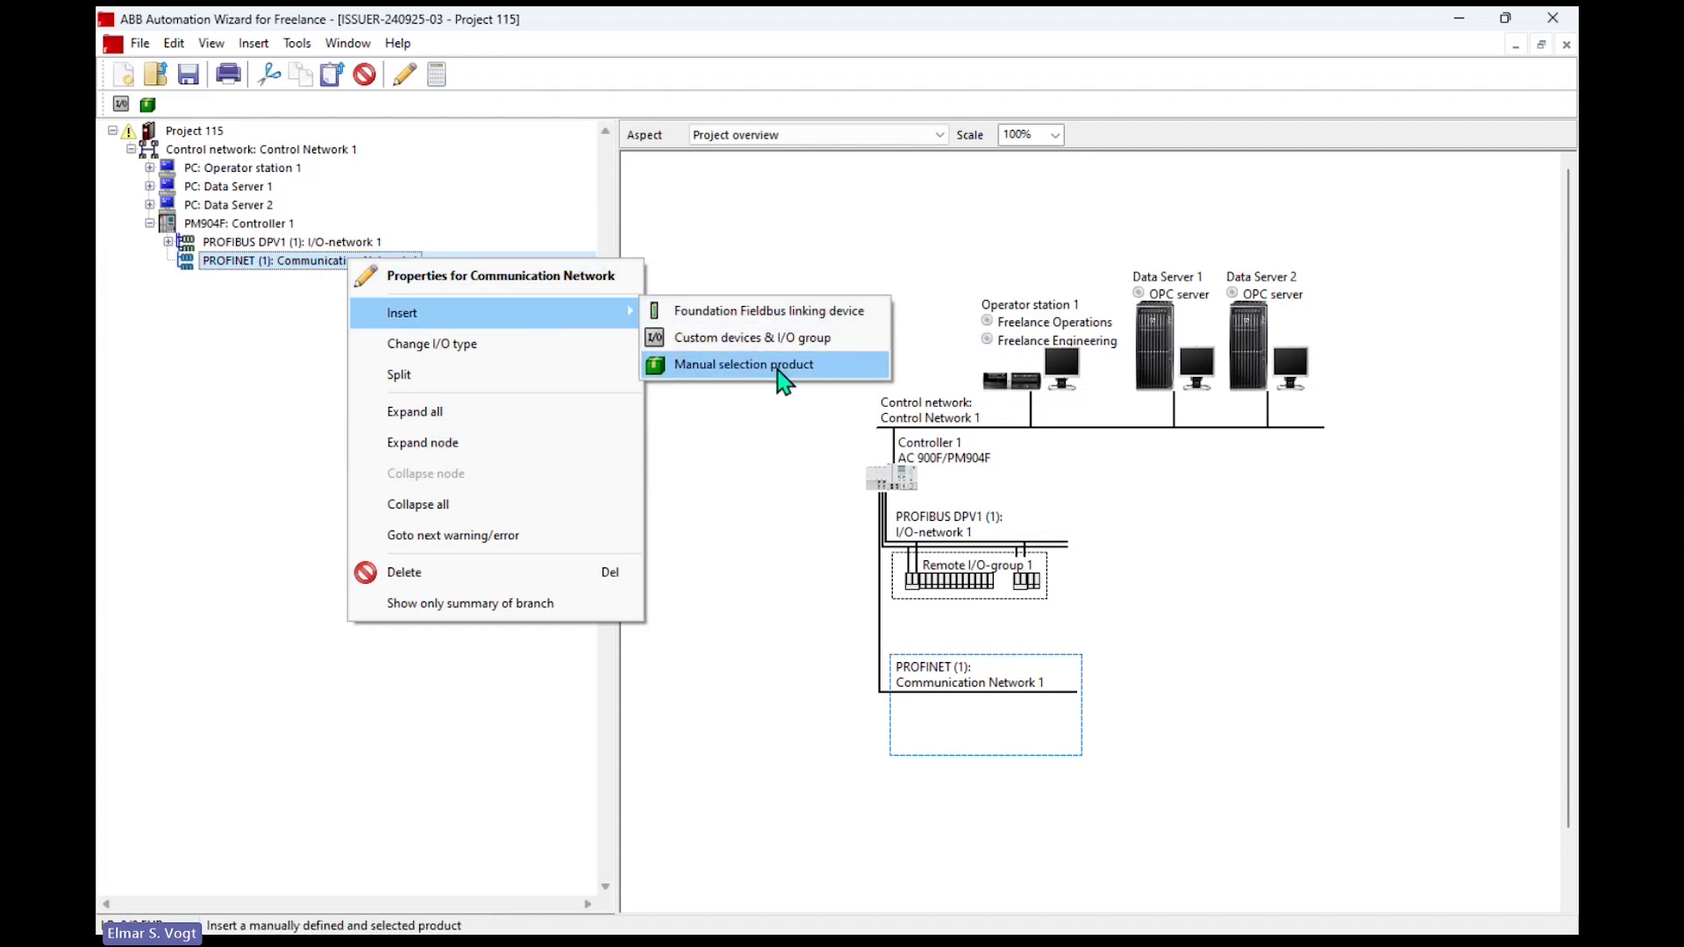
pyautogui.click(762, 340)
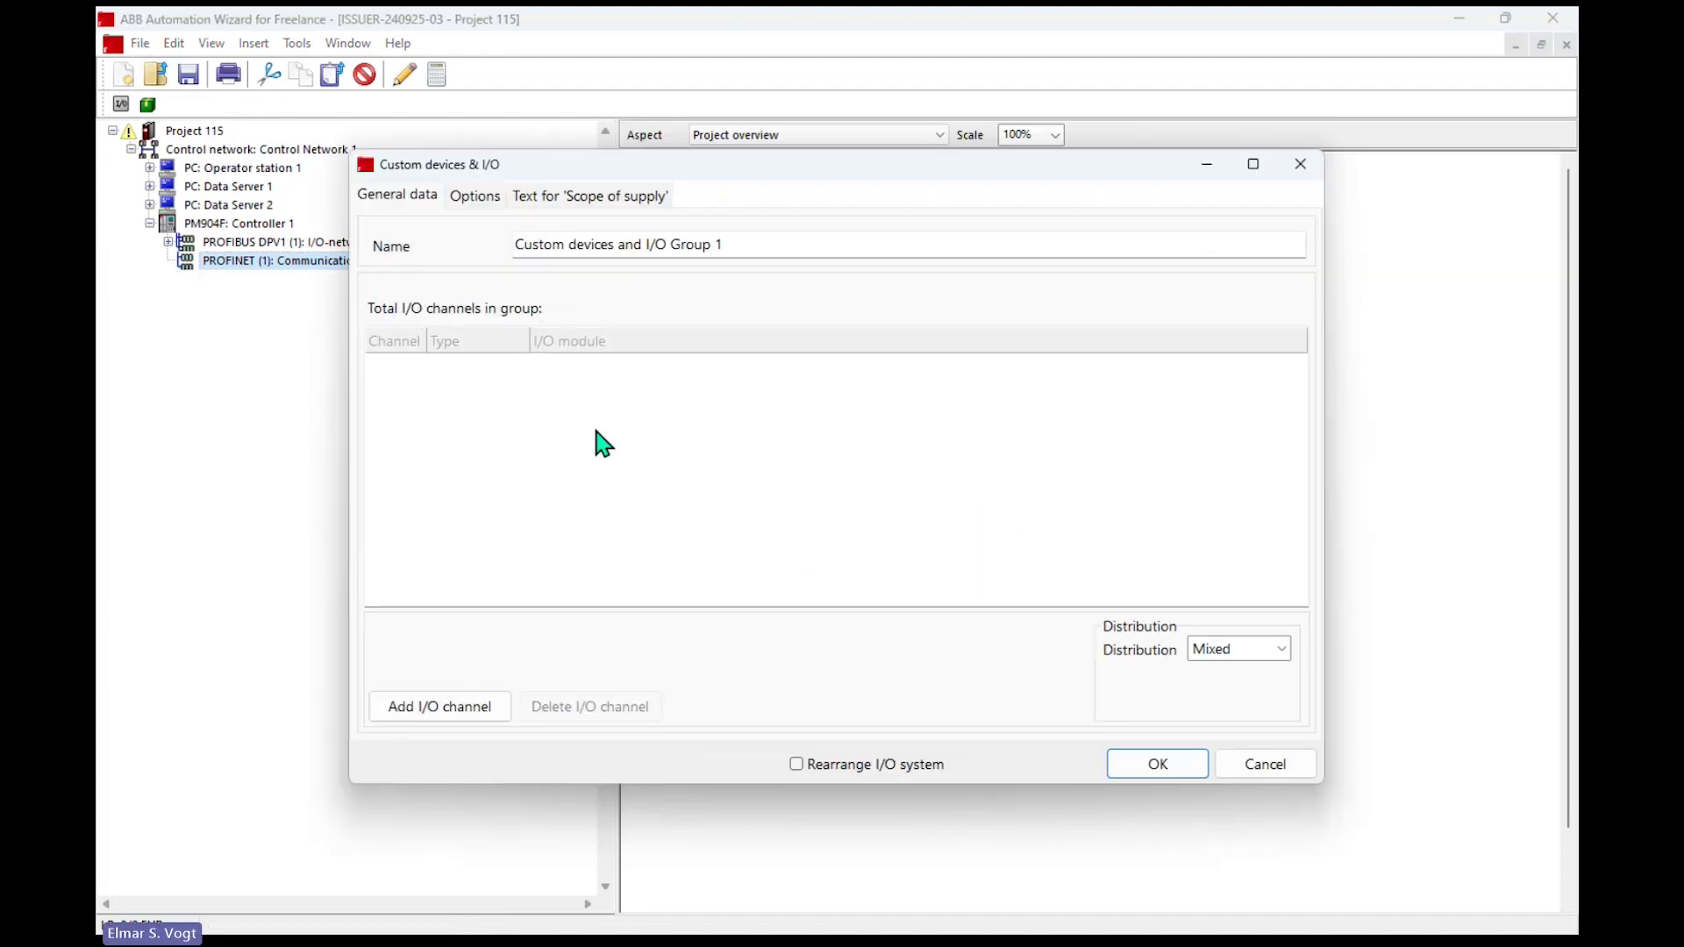
pyautogui.click(489, 706)
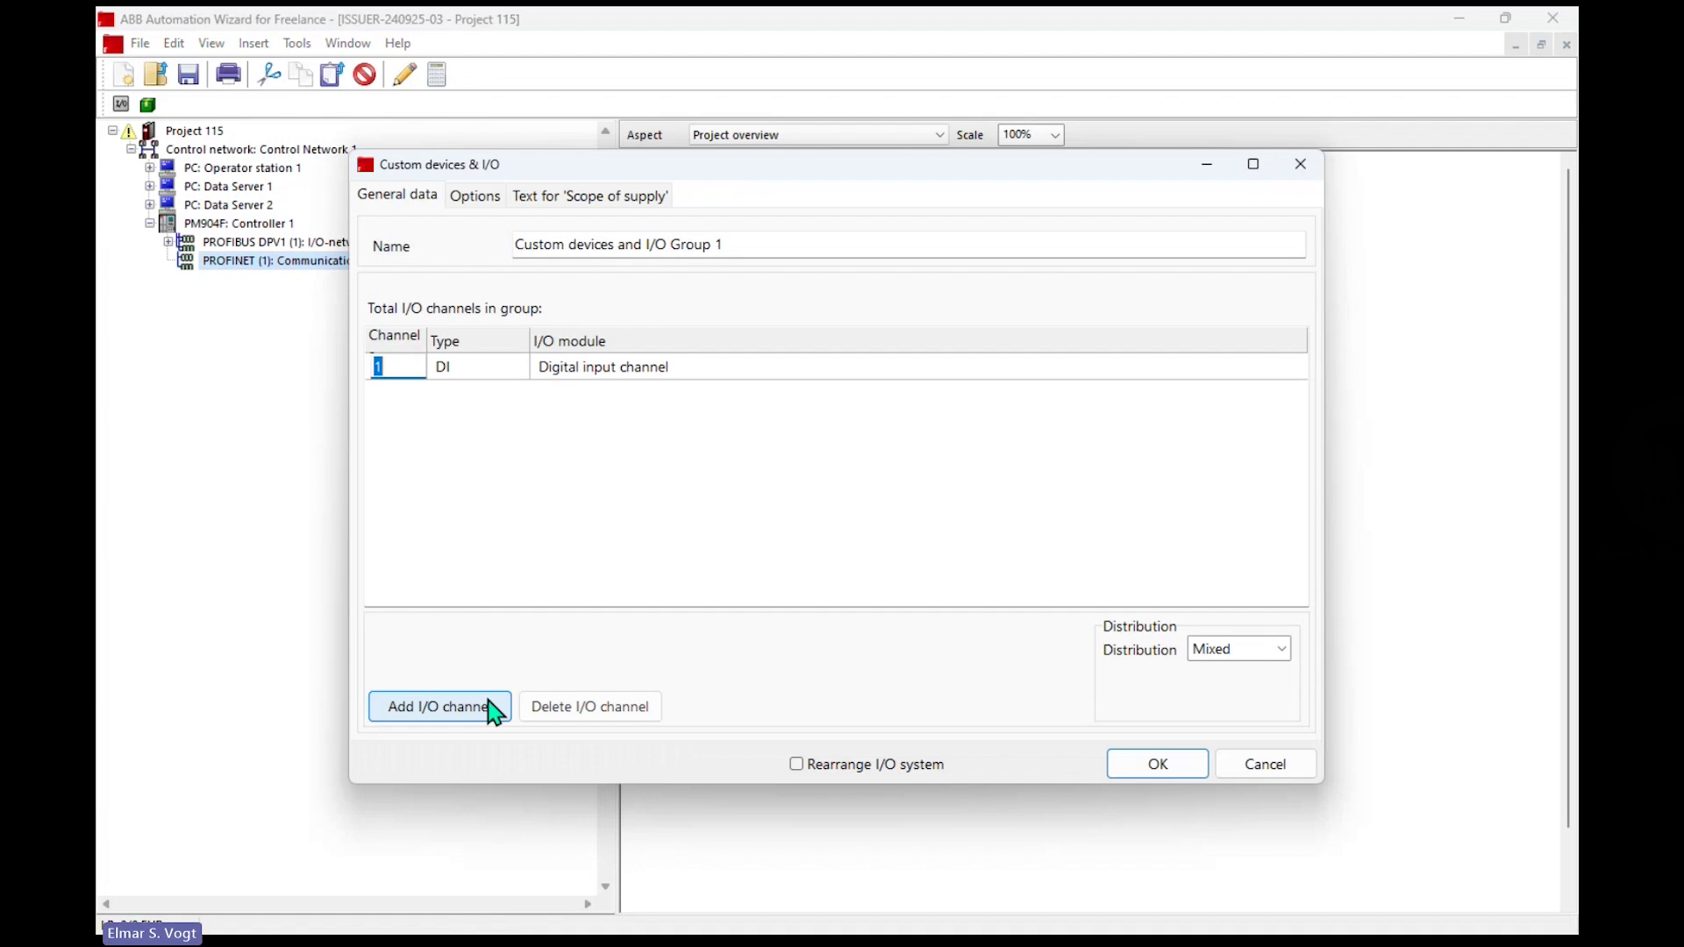
pyautogui.write('300')
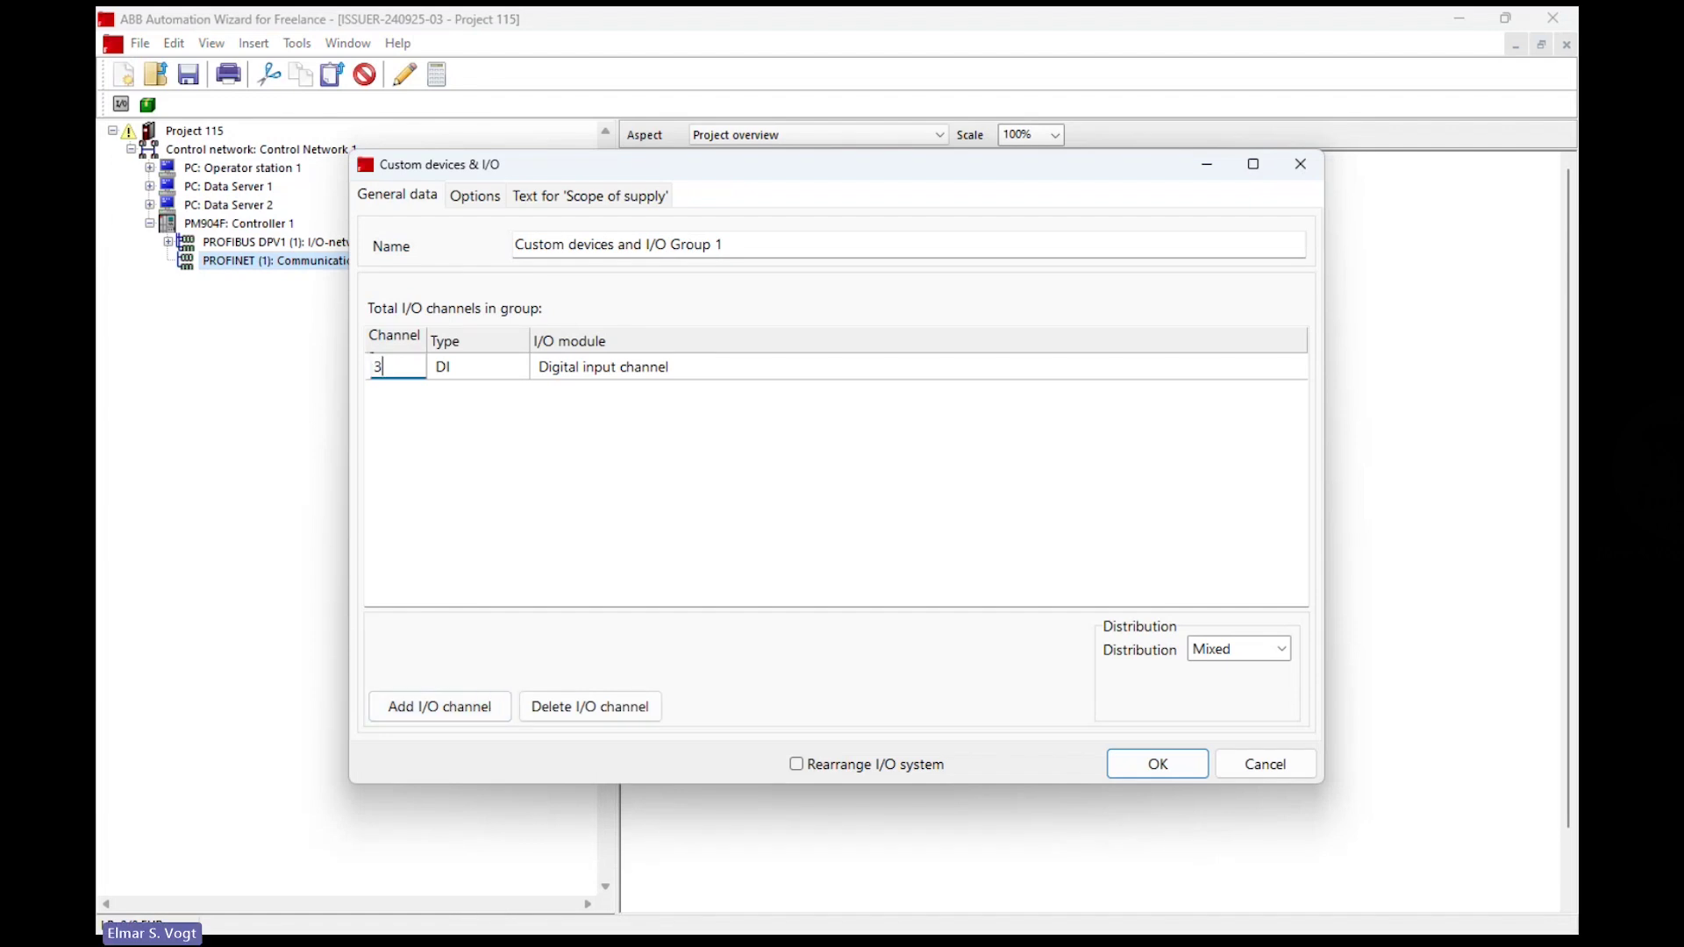
pyautogui.click(1156, 765)
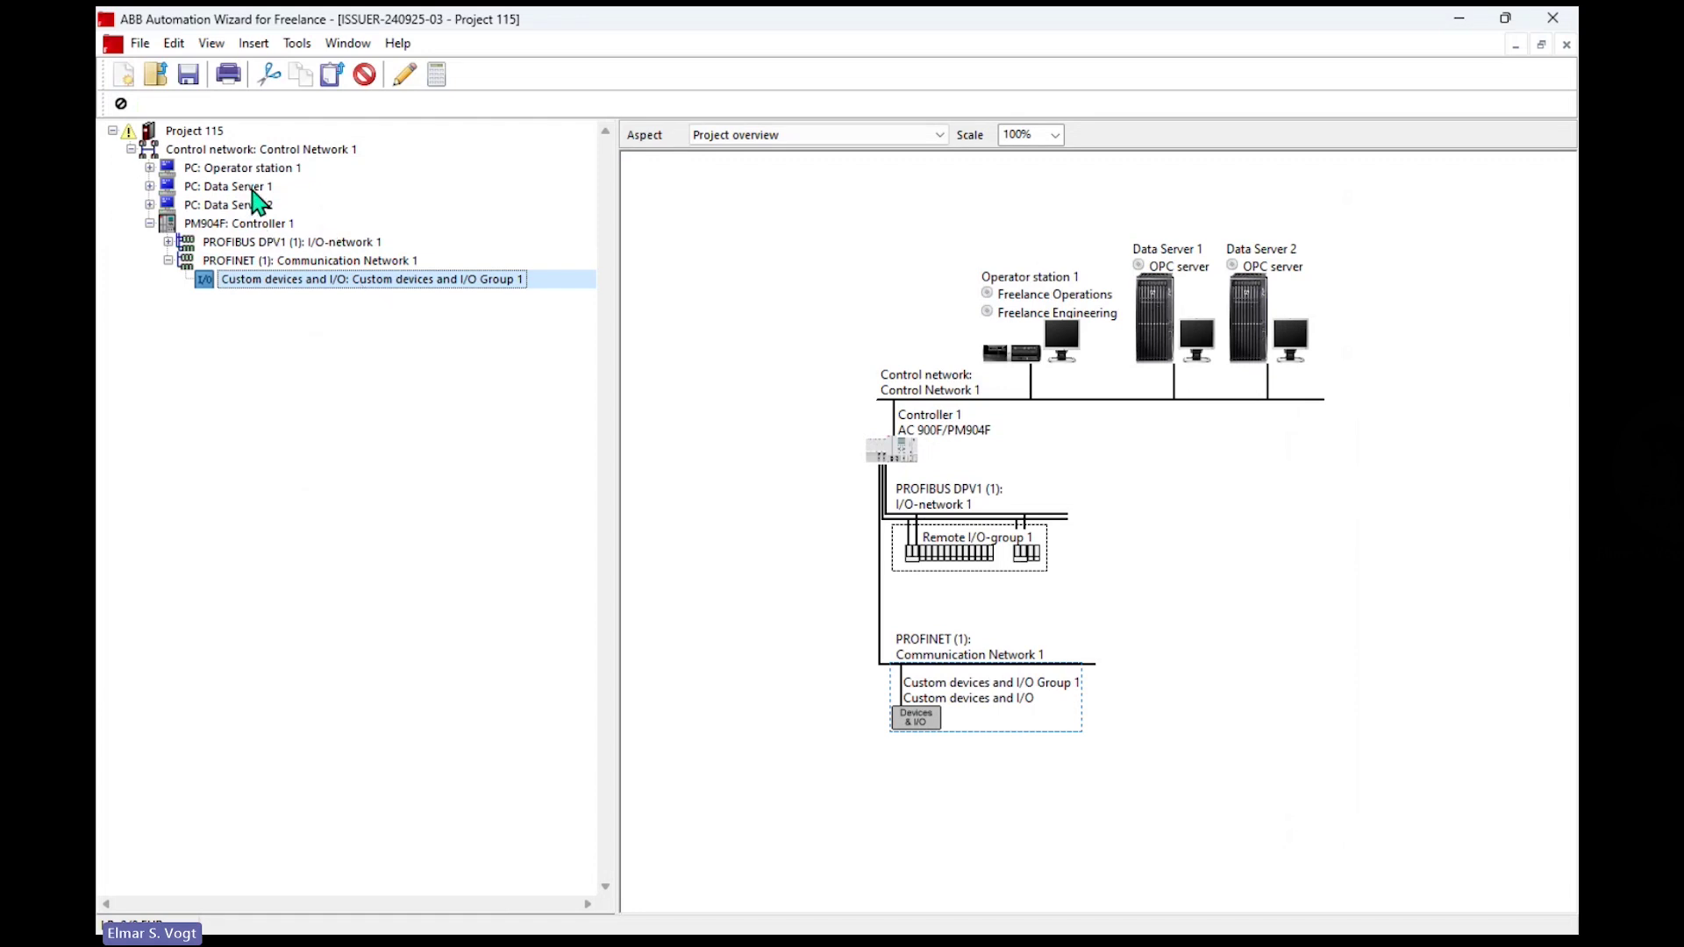
# Set Freelance Operations on Operator station 1 to 10 additional graphic displays, keeping Lite operations
pyautogui.doubleClick(167, 168)
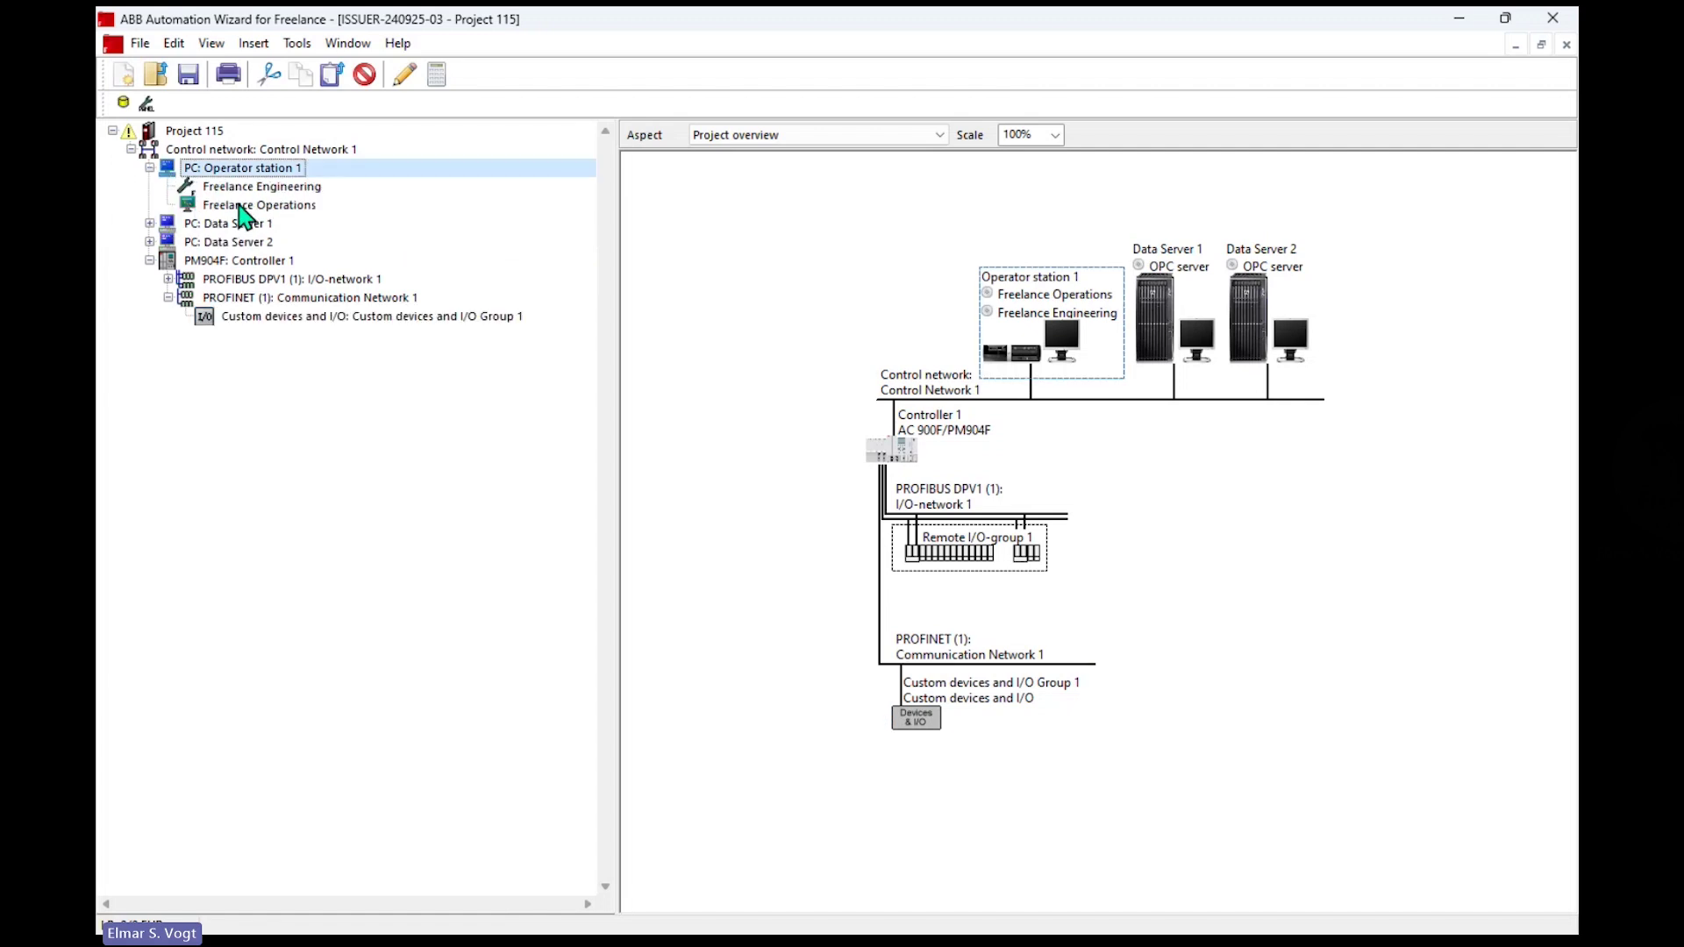
pyautogui.click(240, 205)
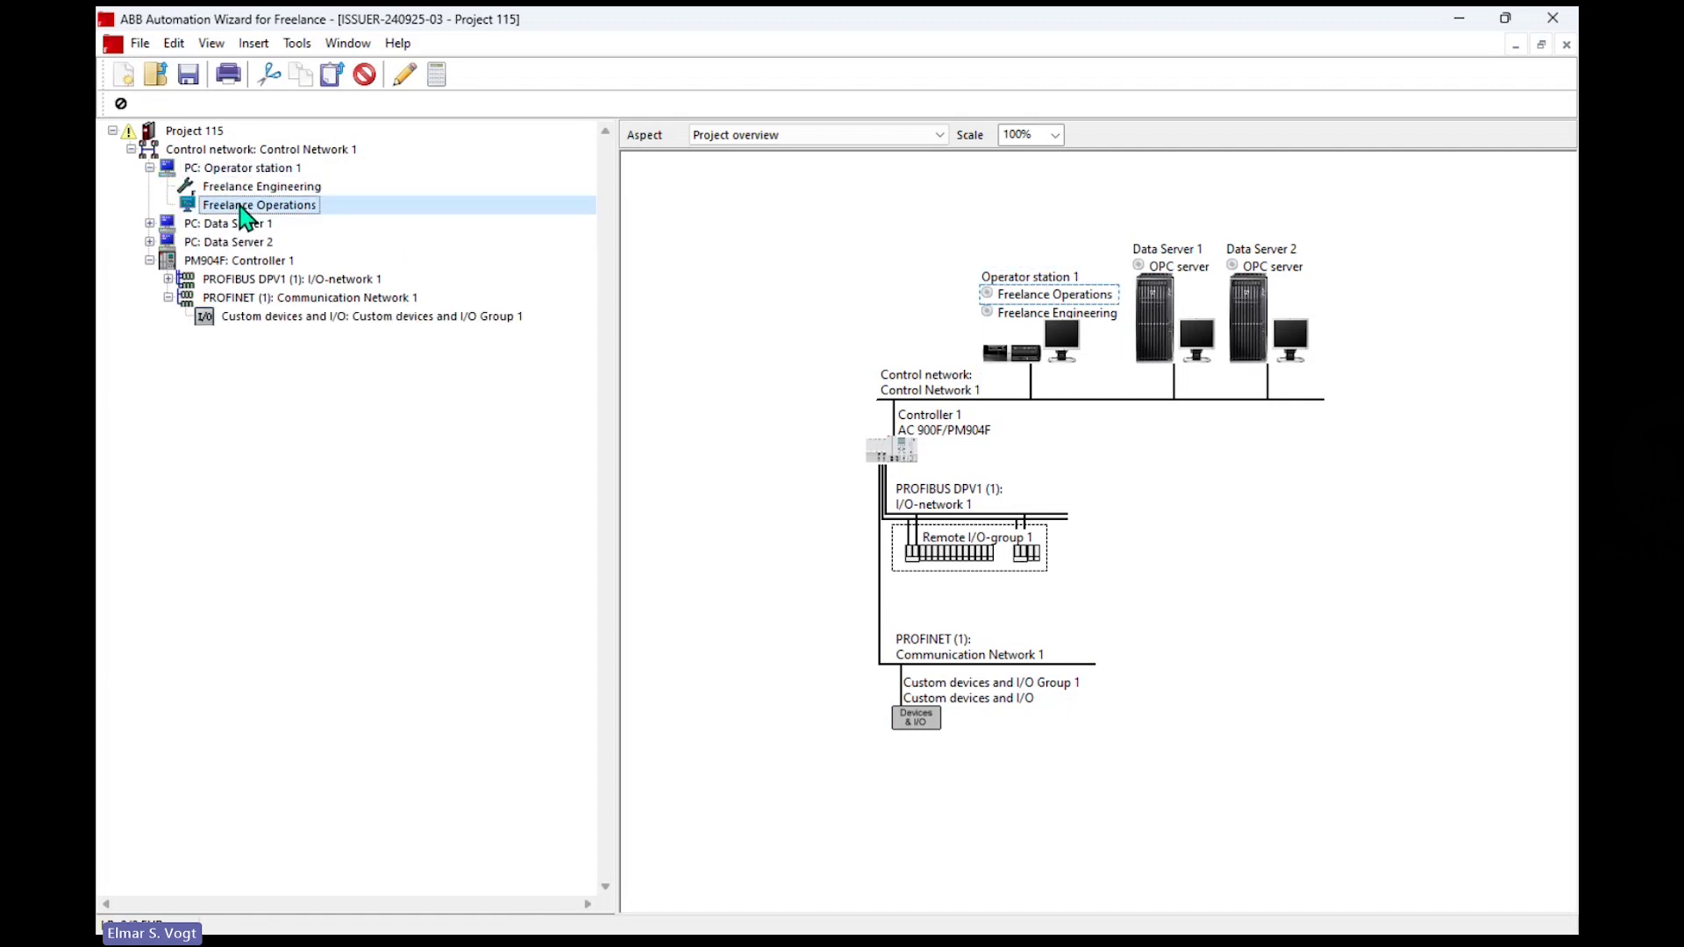
pyautogui.doubleClick(240, 207)
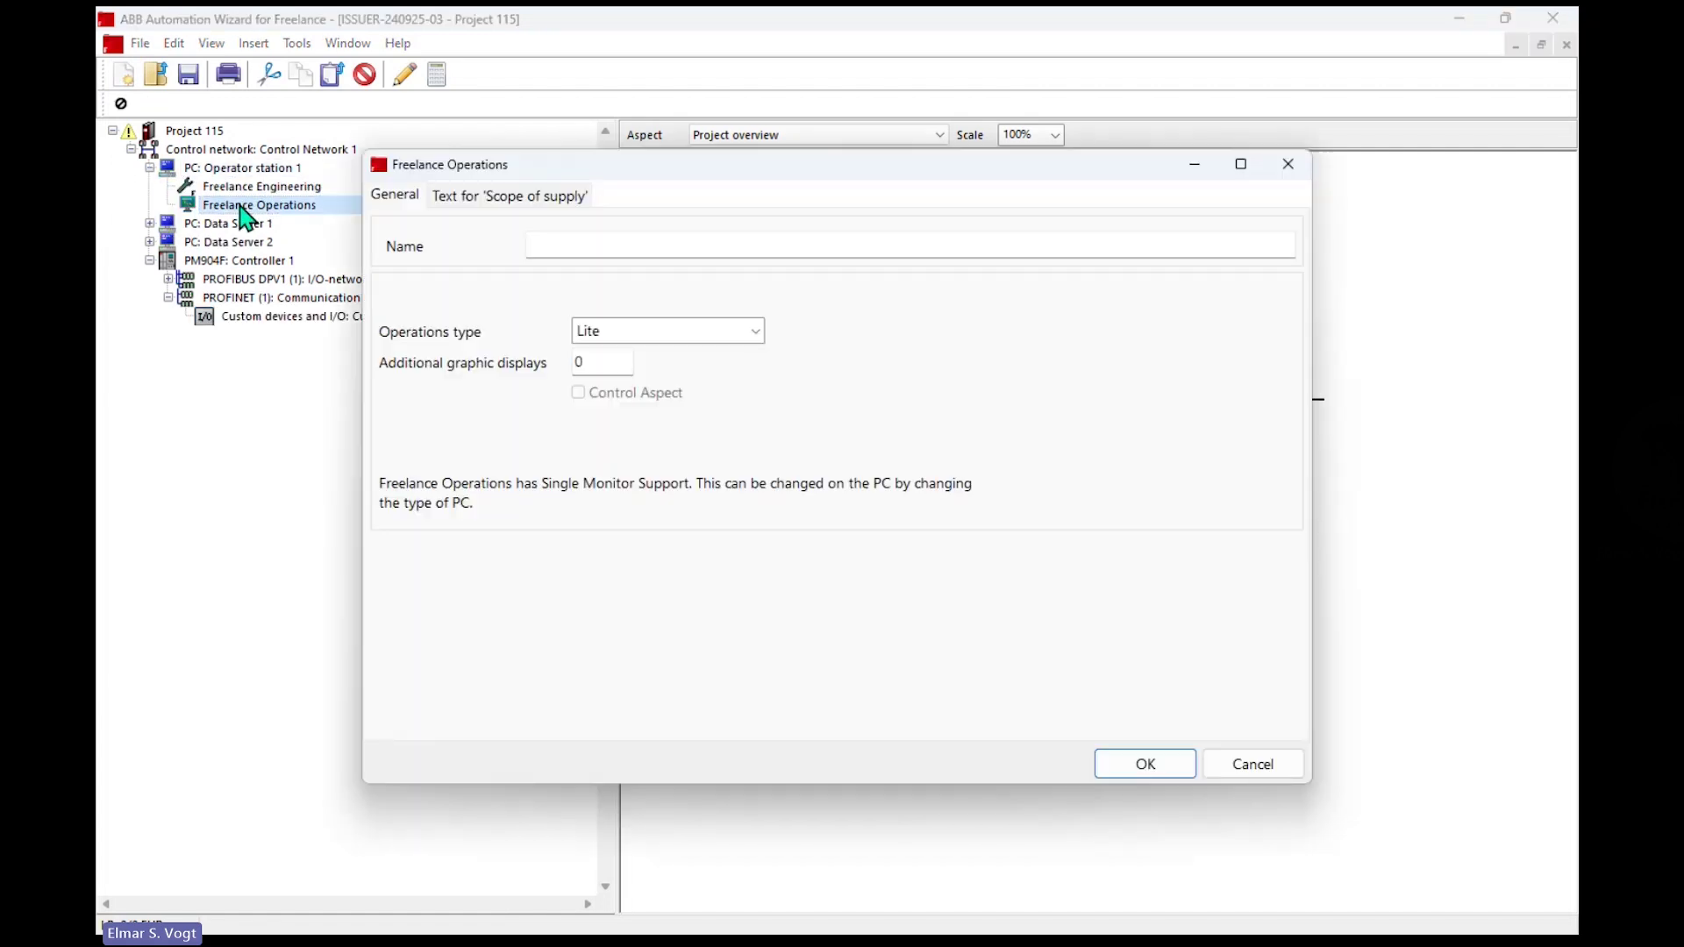
pyautogui.click(597, 365)
pyautogui.moveTo(686, 166); pyautogui.dragTo(746, 314)
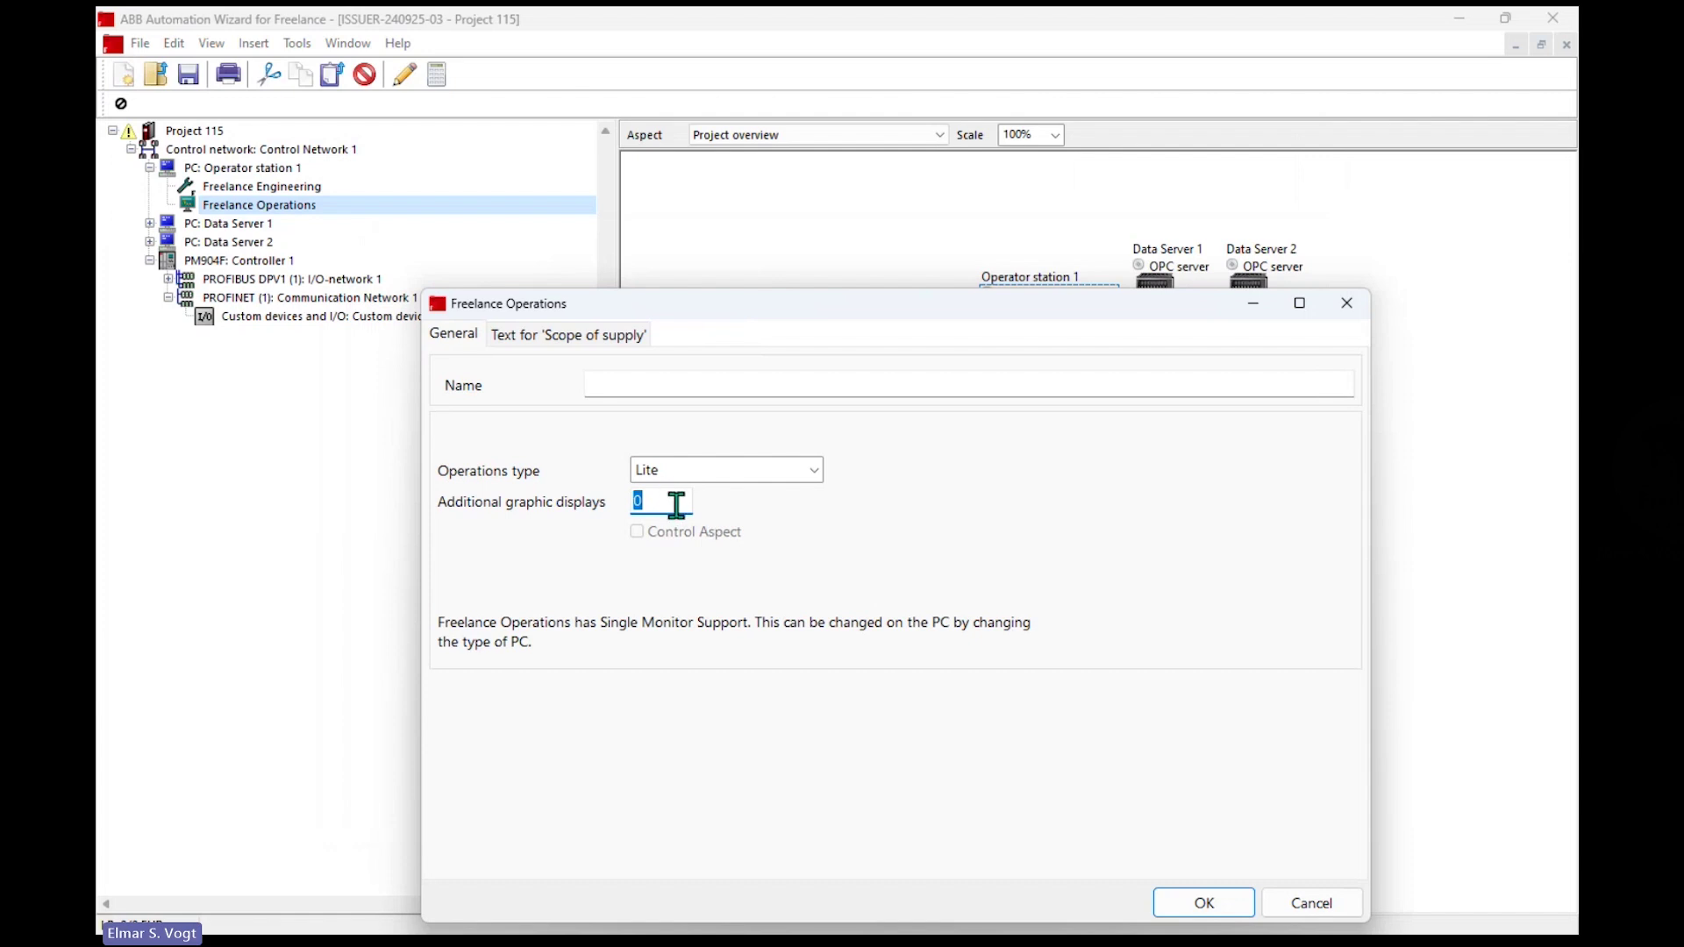
pyautogui.write('10')
pyautogui.click(1204, 903)
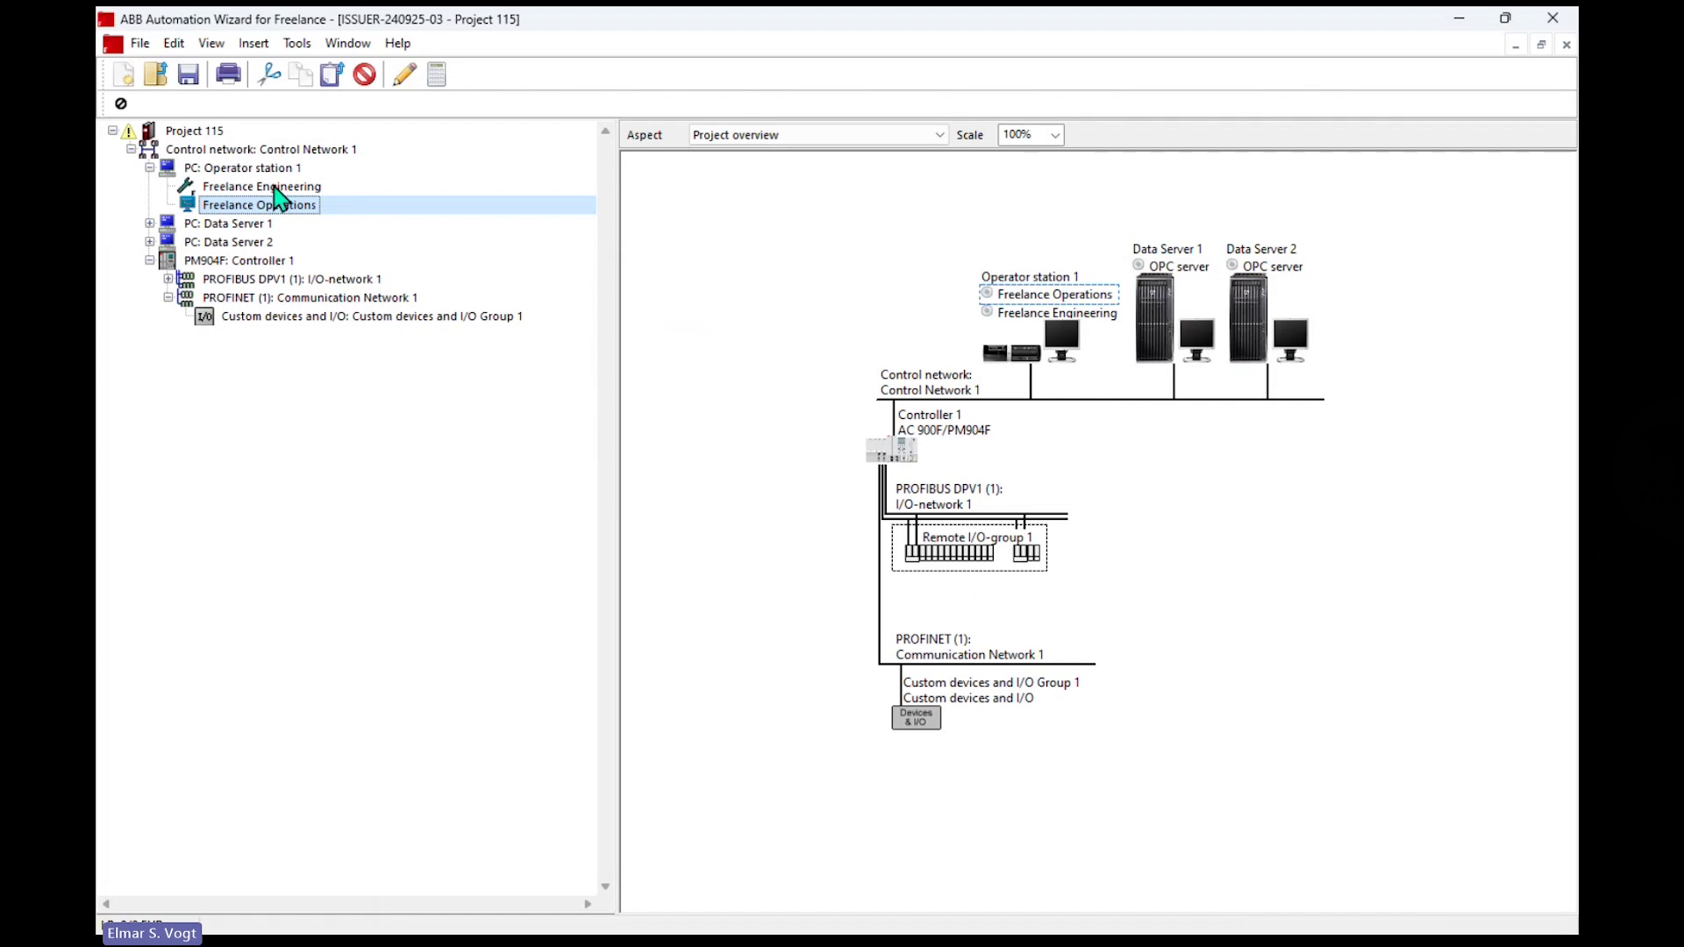
# Switch the Freelance Engineering licence to Softkey with USB media as the install media
pyautogui.doubleClick(278, 191)
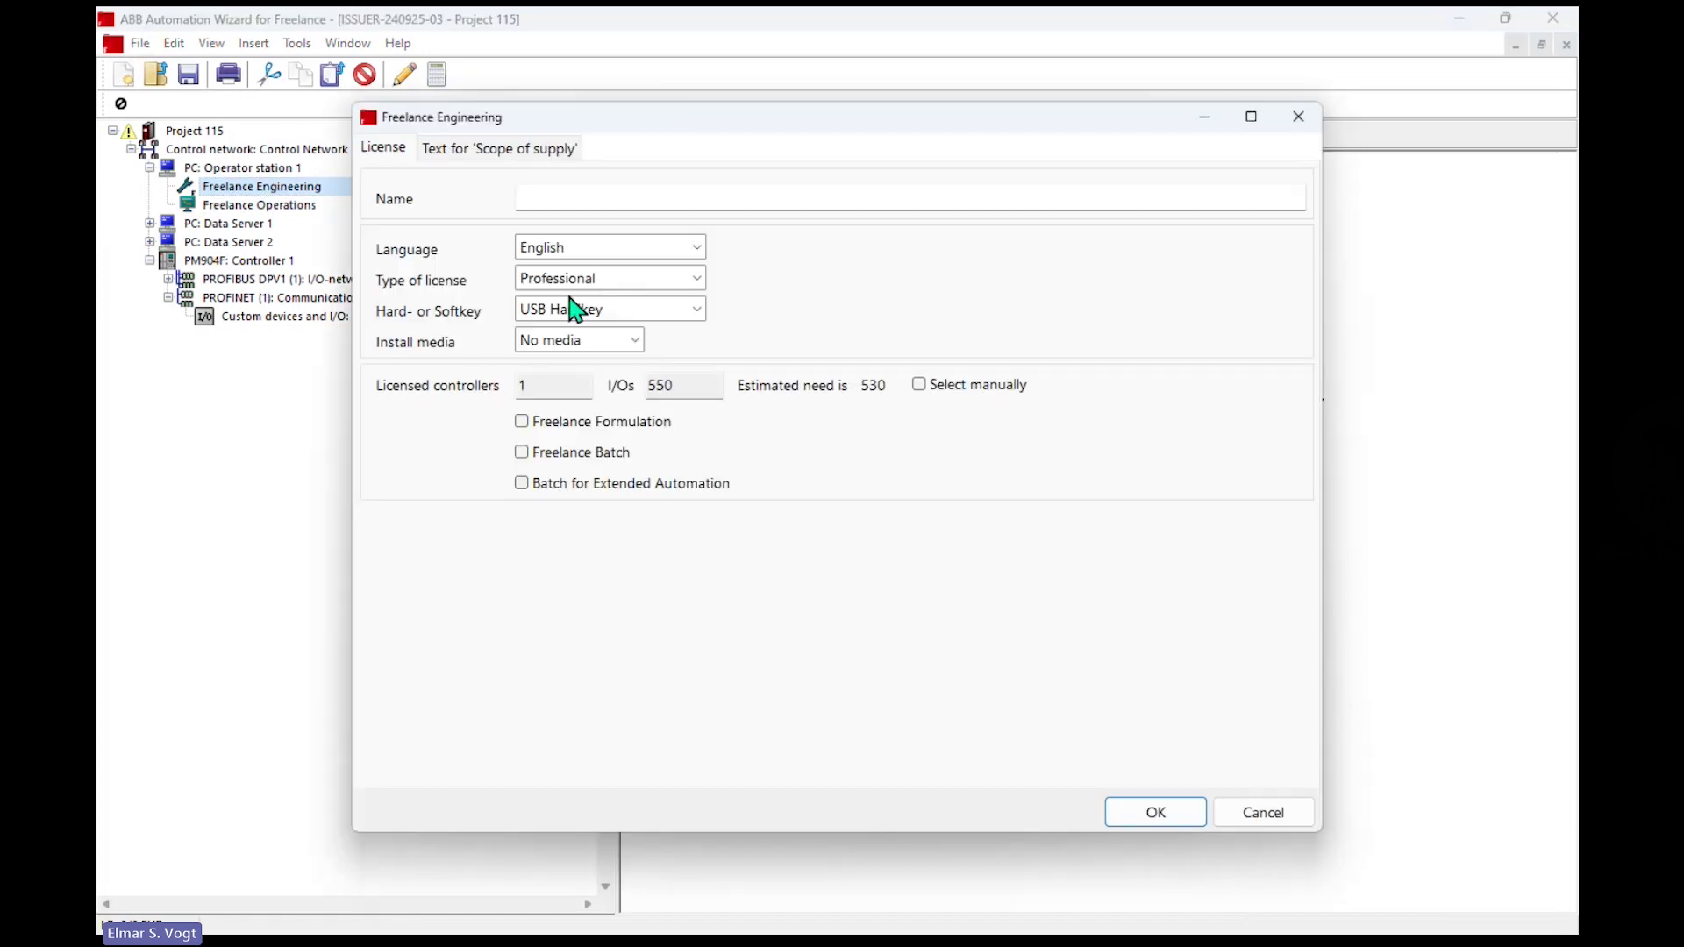
pyautogui.click(611, 314)
pyautogui.click(612, 314)
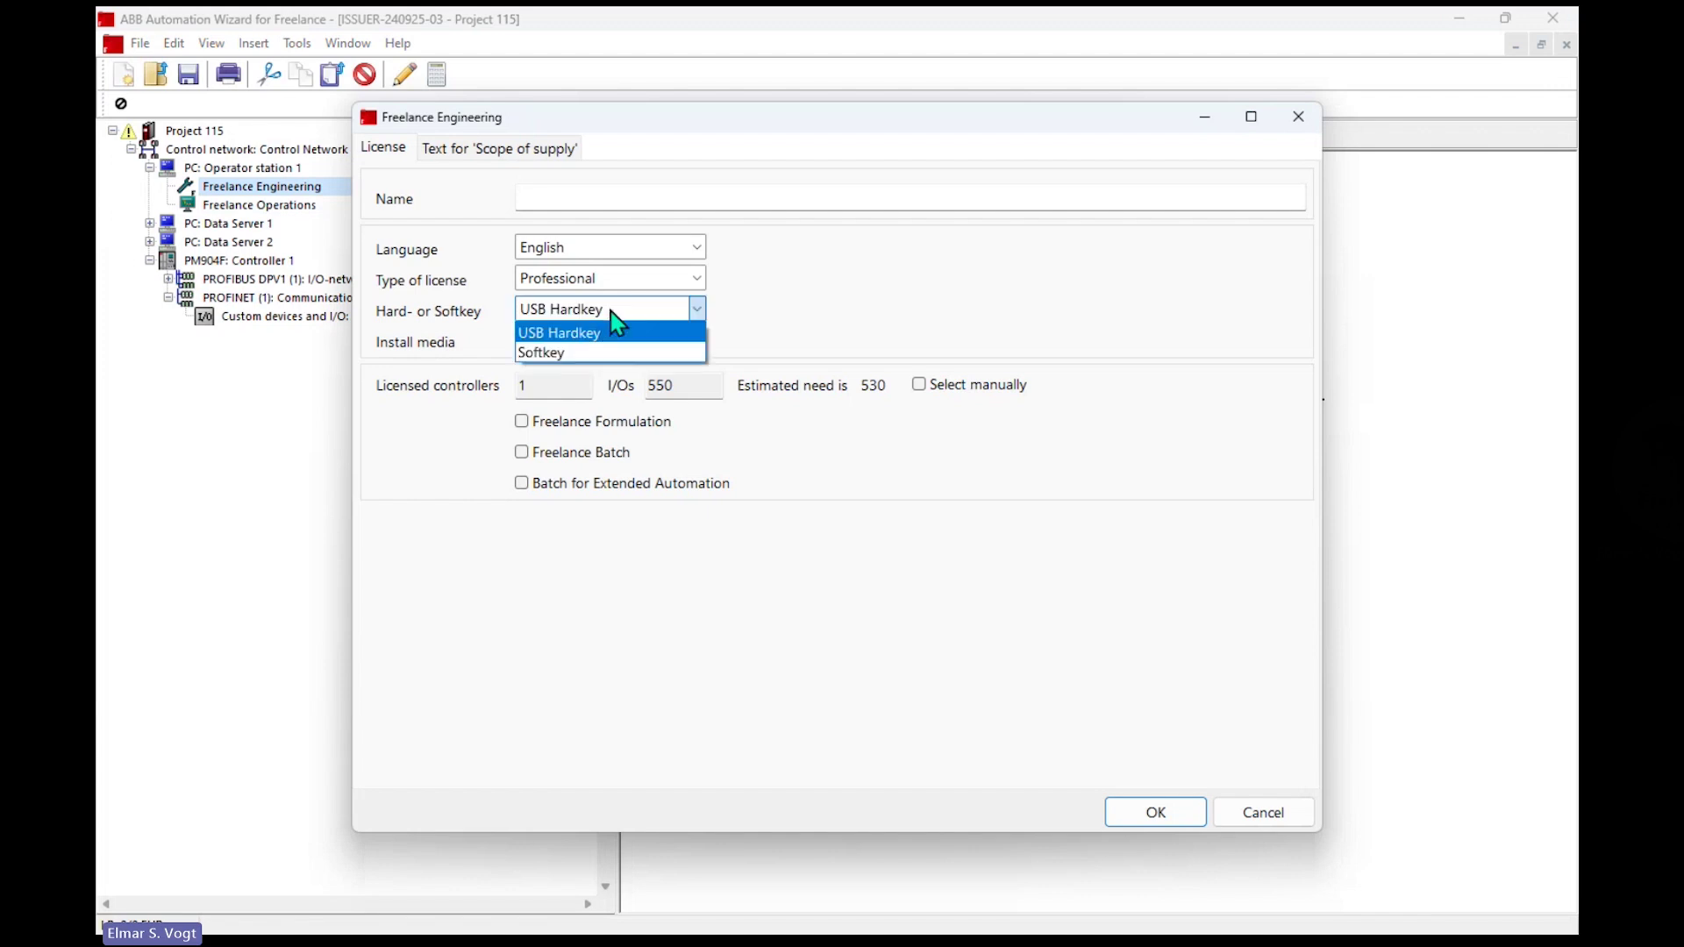
pyautogui.click(593, 354)
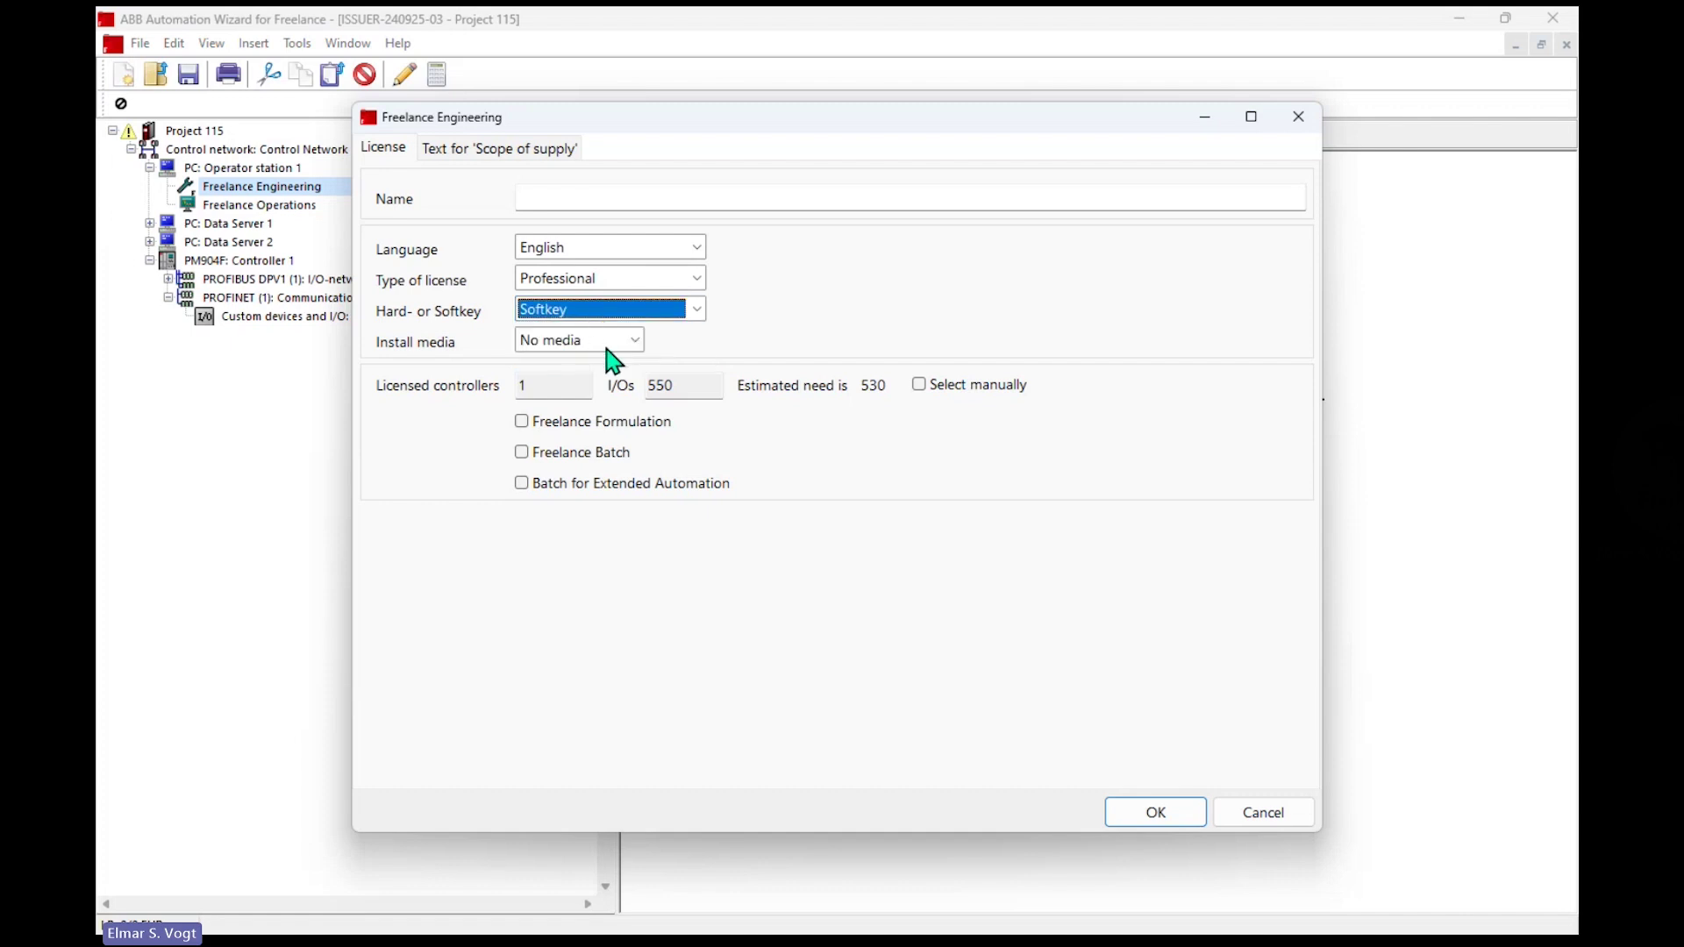
pyautogui.click(605, 342)
pyautogui.click(602, 388)
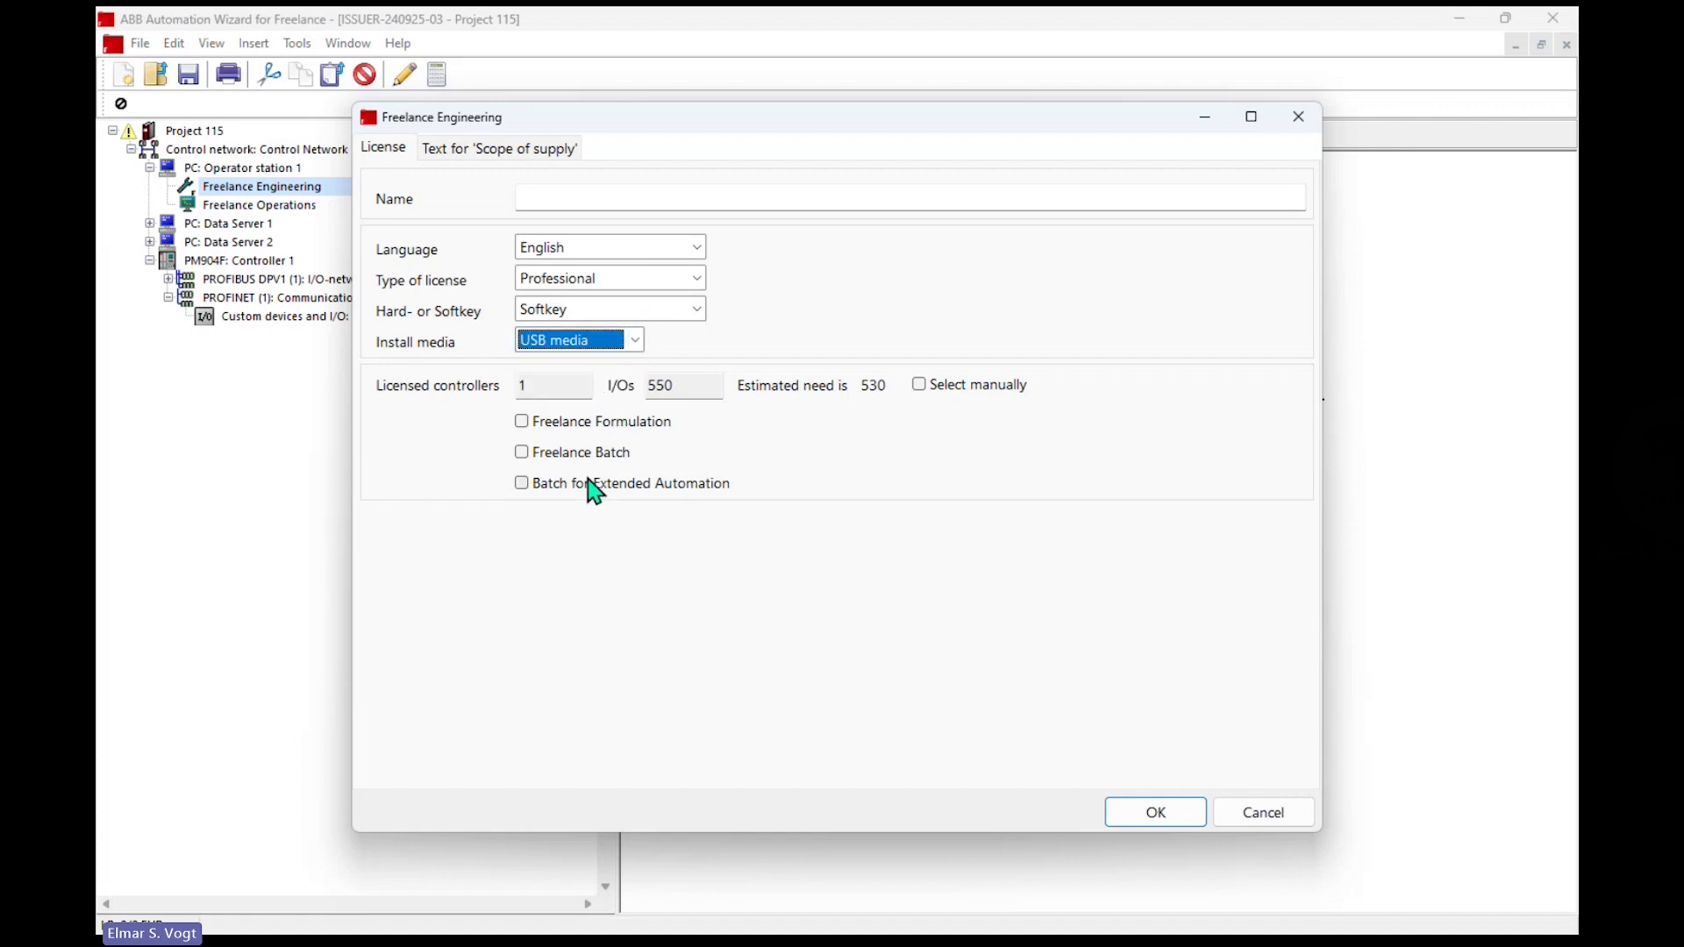
# Confirm the licence changes, show Project 115's Bill of material, and inspect the CI 940F and USB stick entries
pyautogui.click(1167, 825)
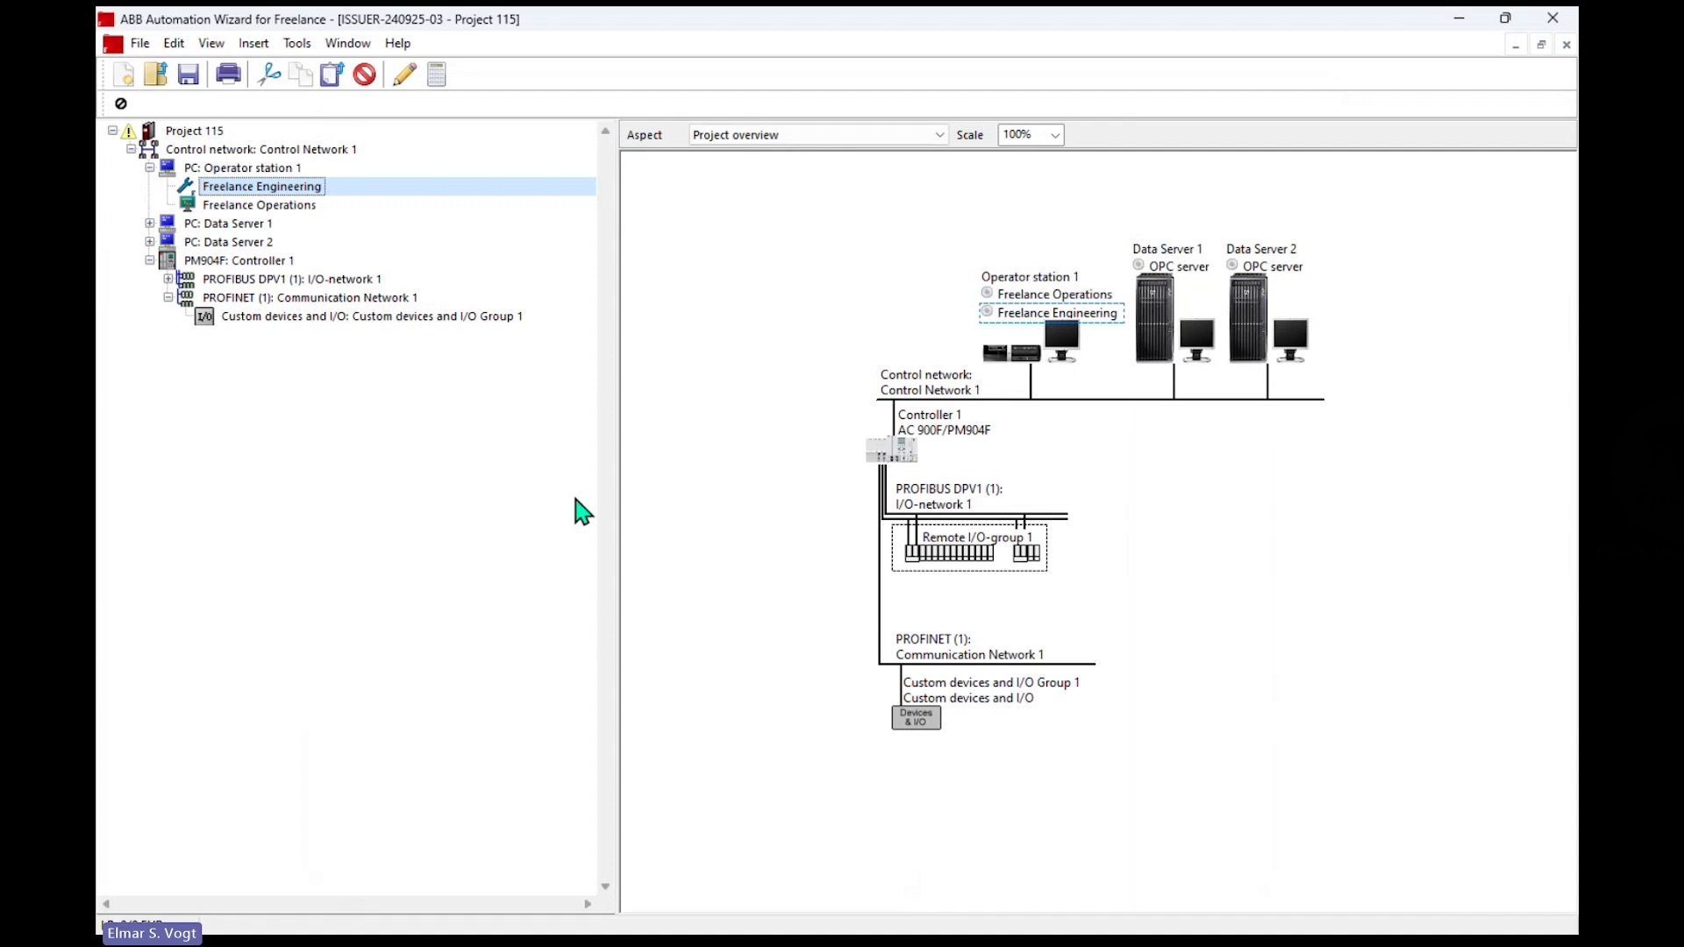
pyautogui.click(850, 141)
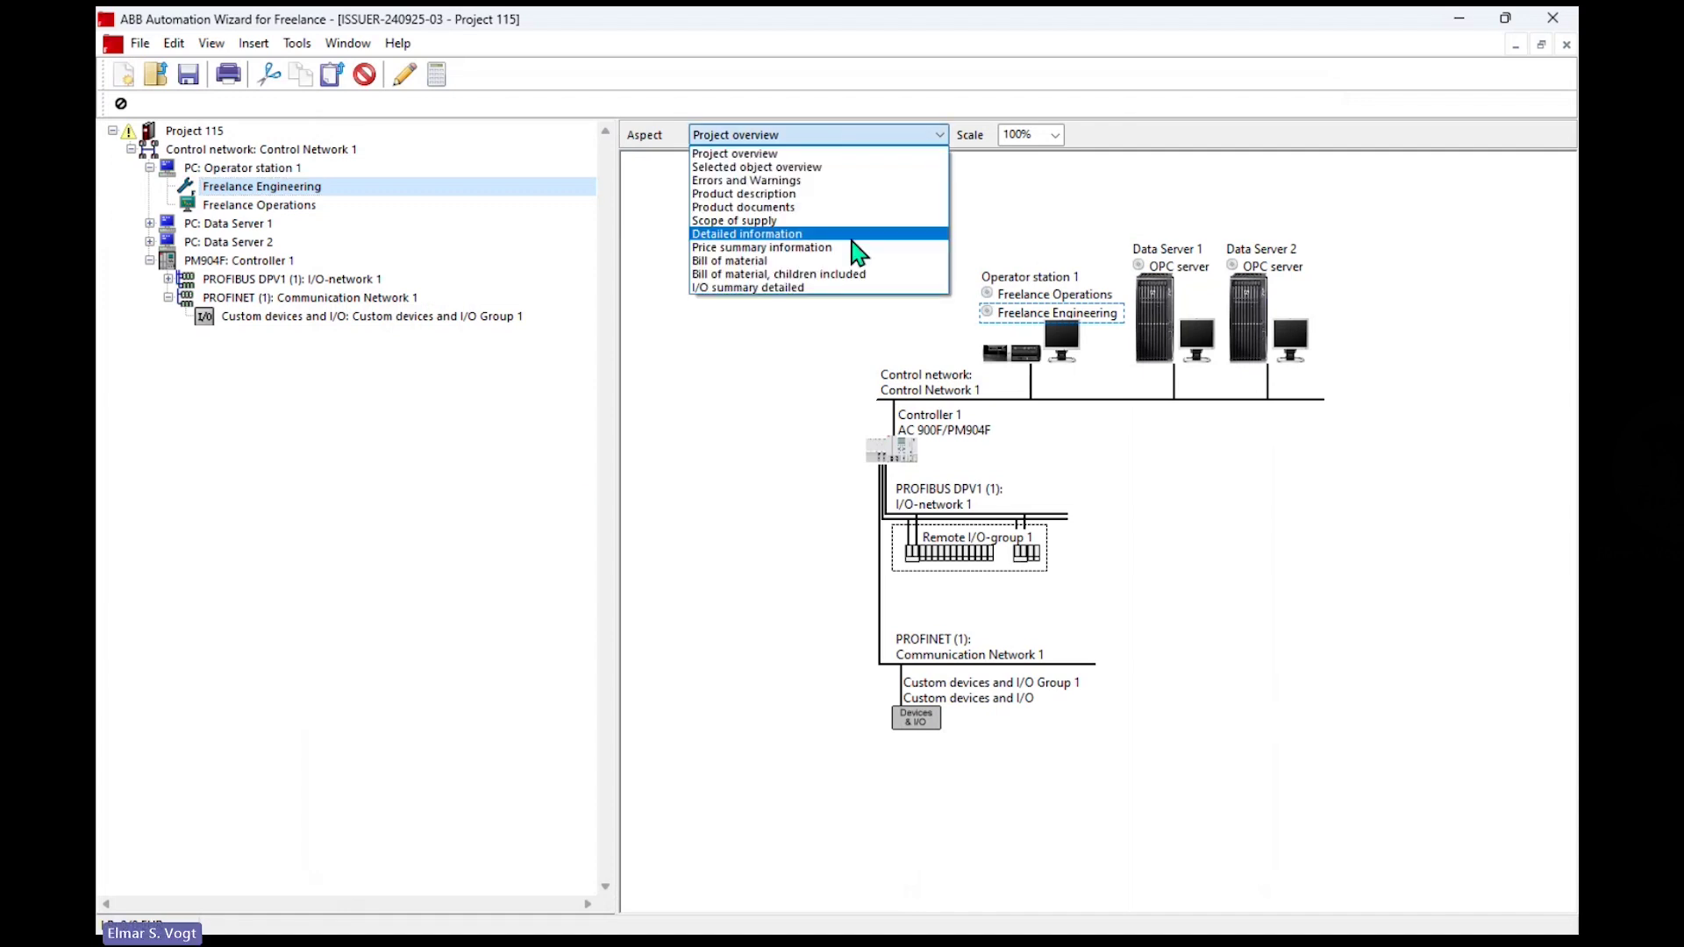
pyautogui.click(835, 260)
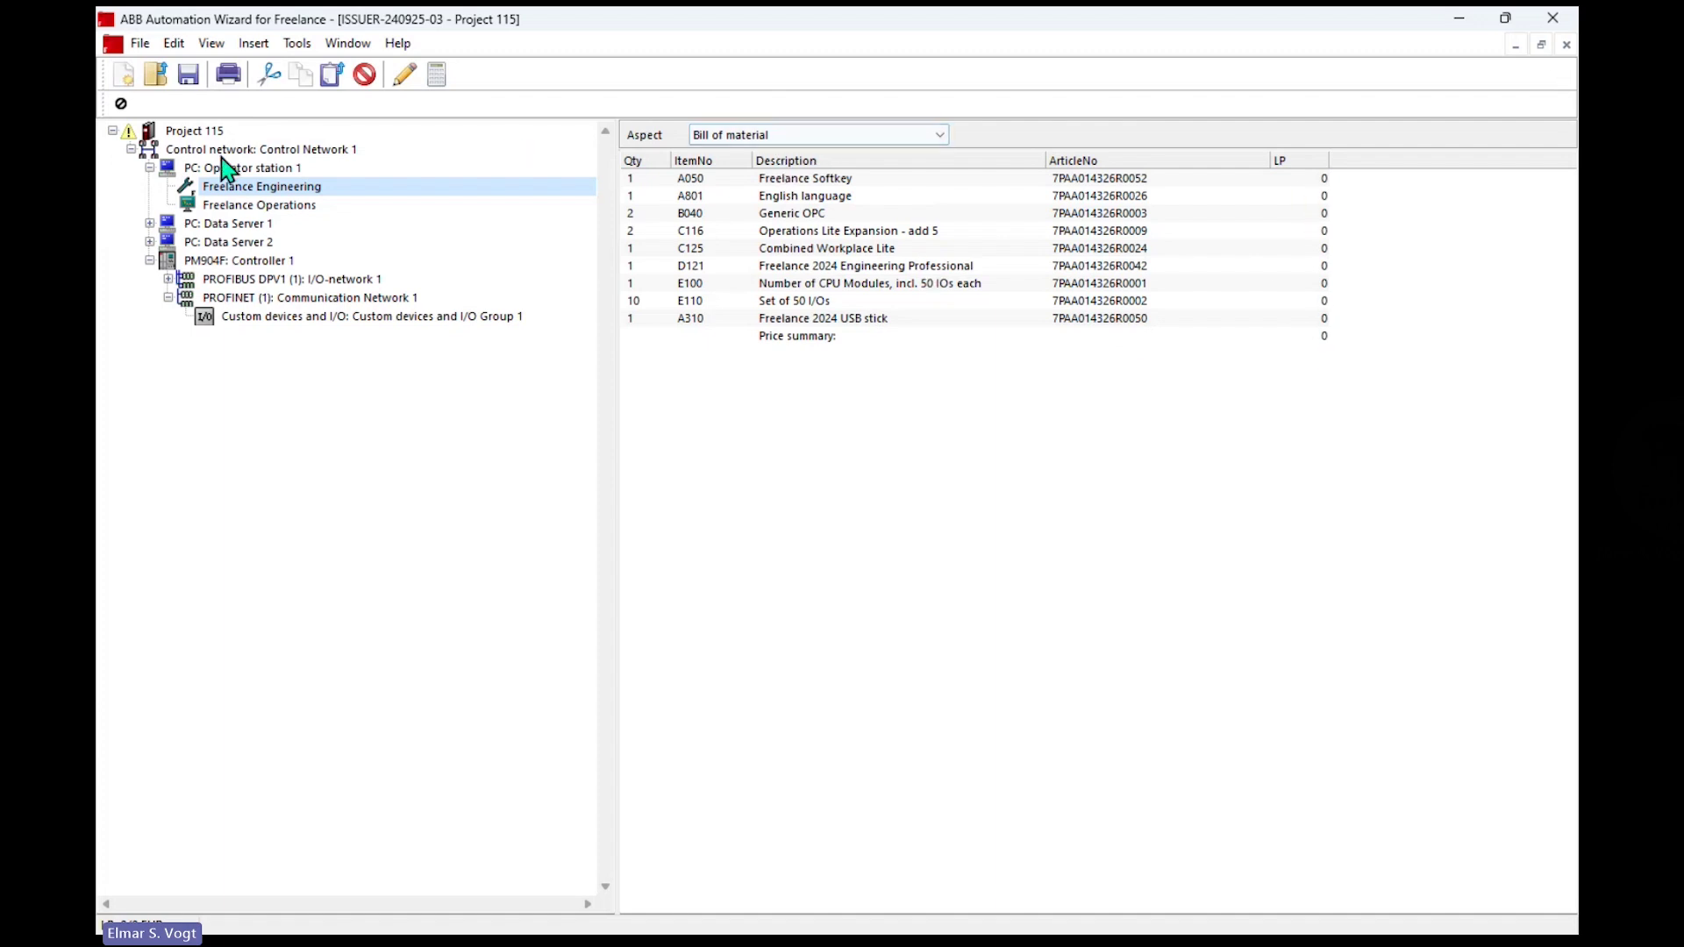
pyautogui.click(206, 132)
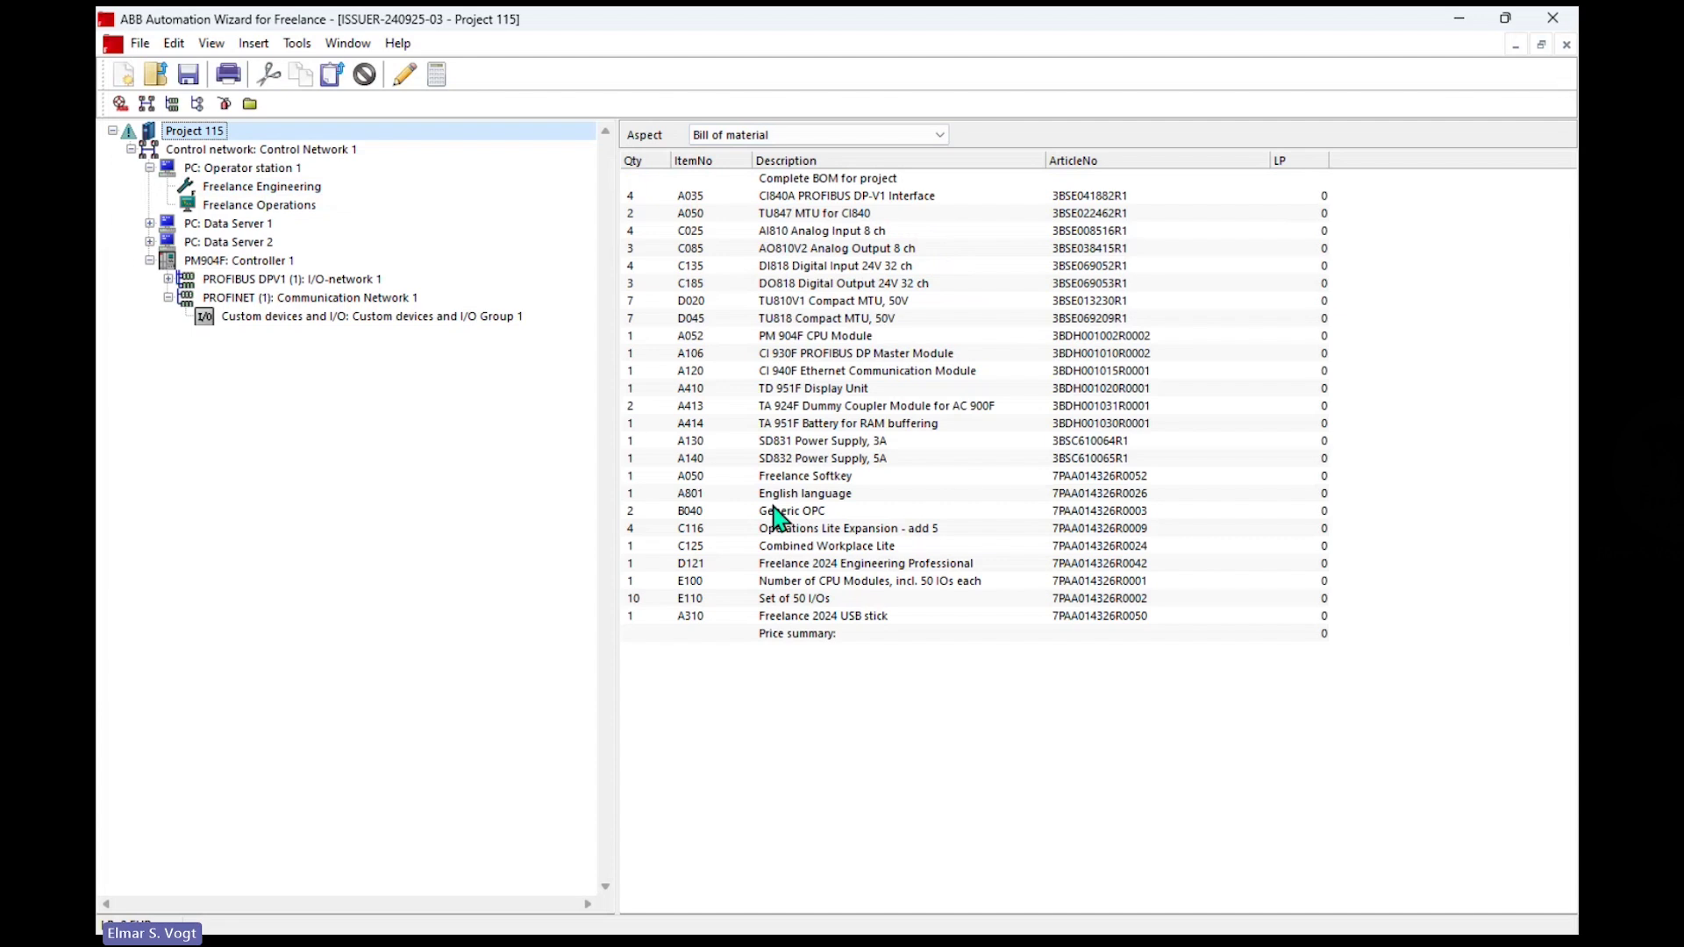
pyautogui.click(781, 372)
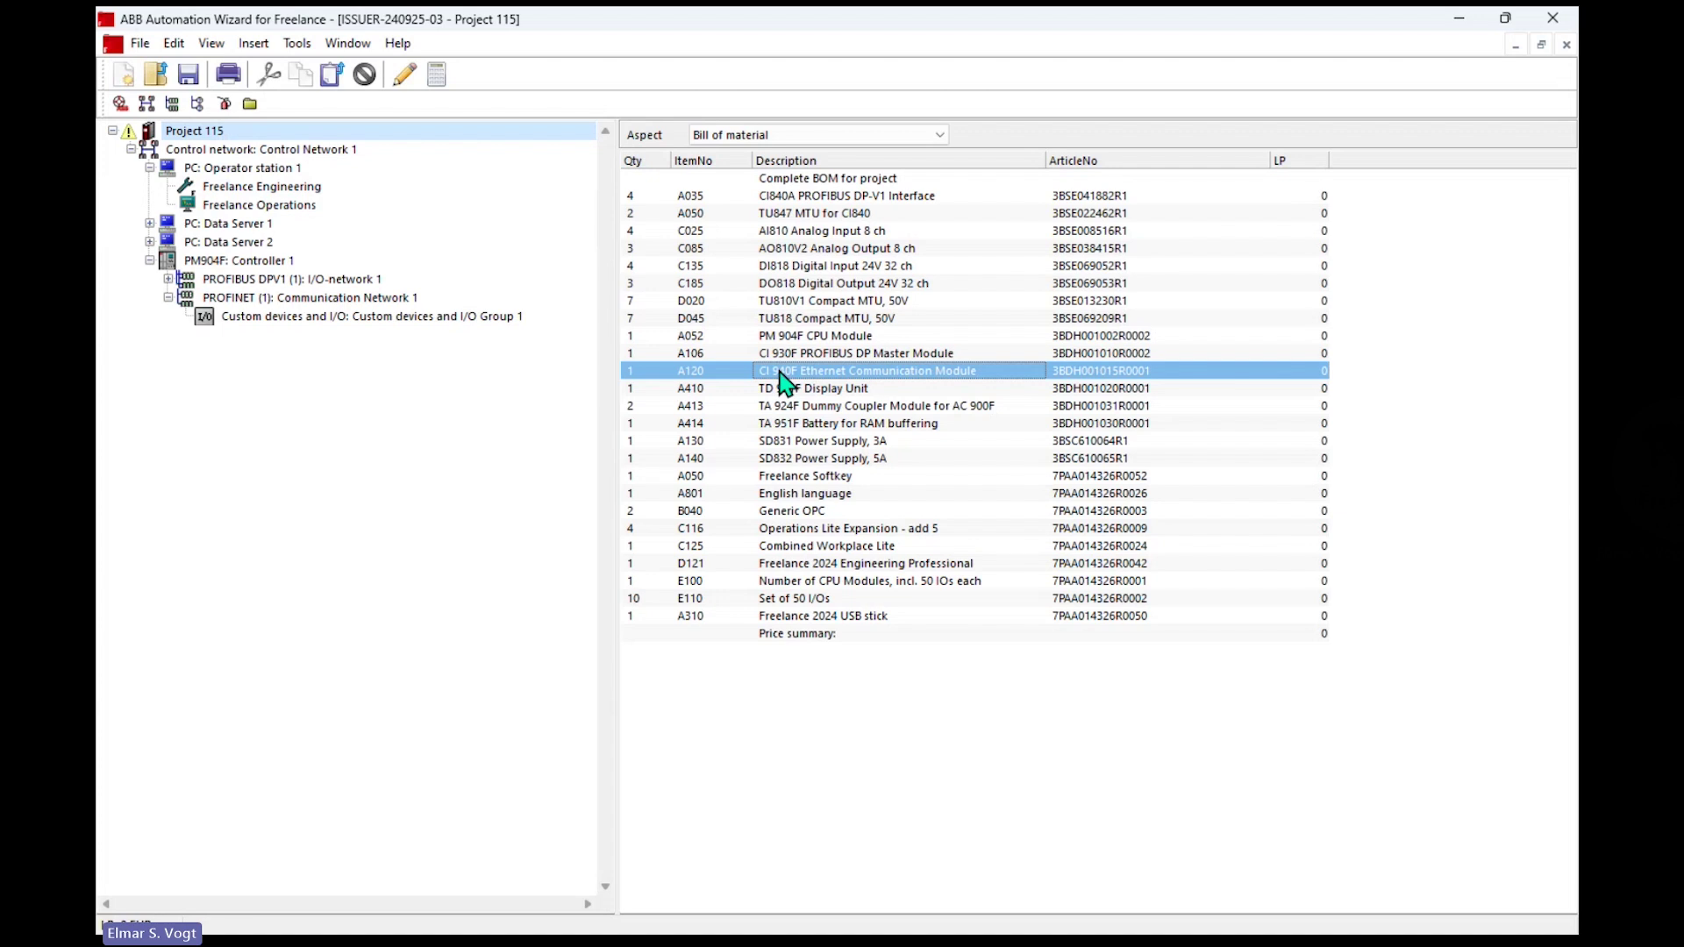
pyautogui.click(864, 616)
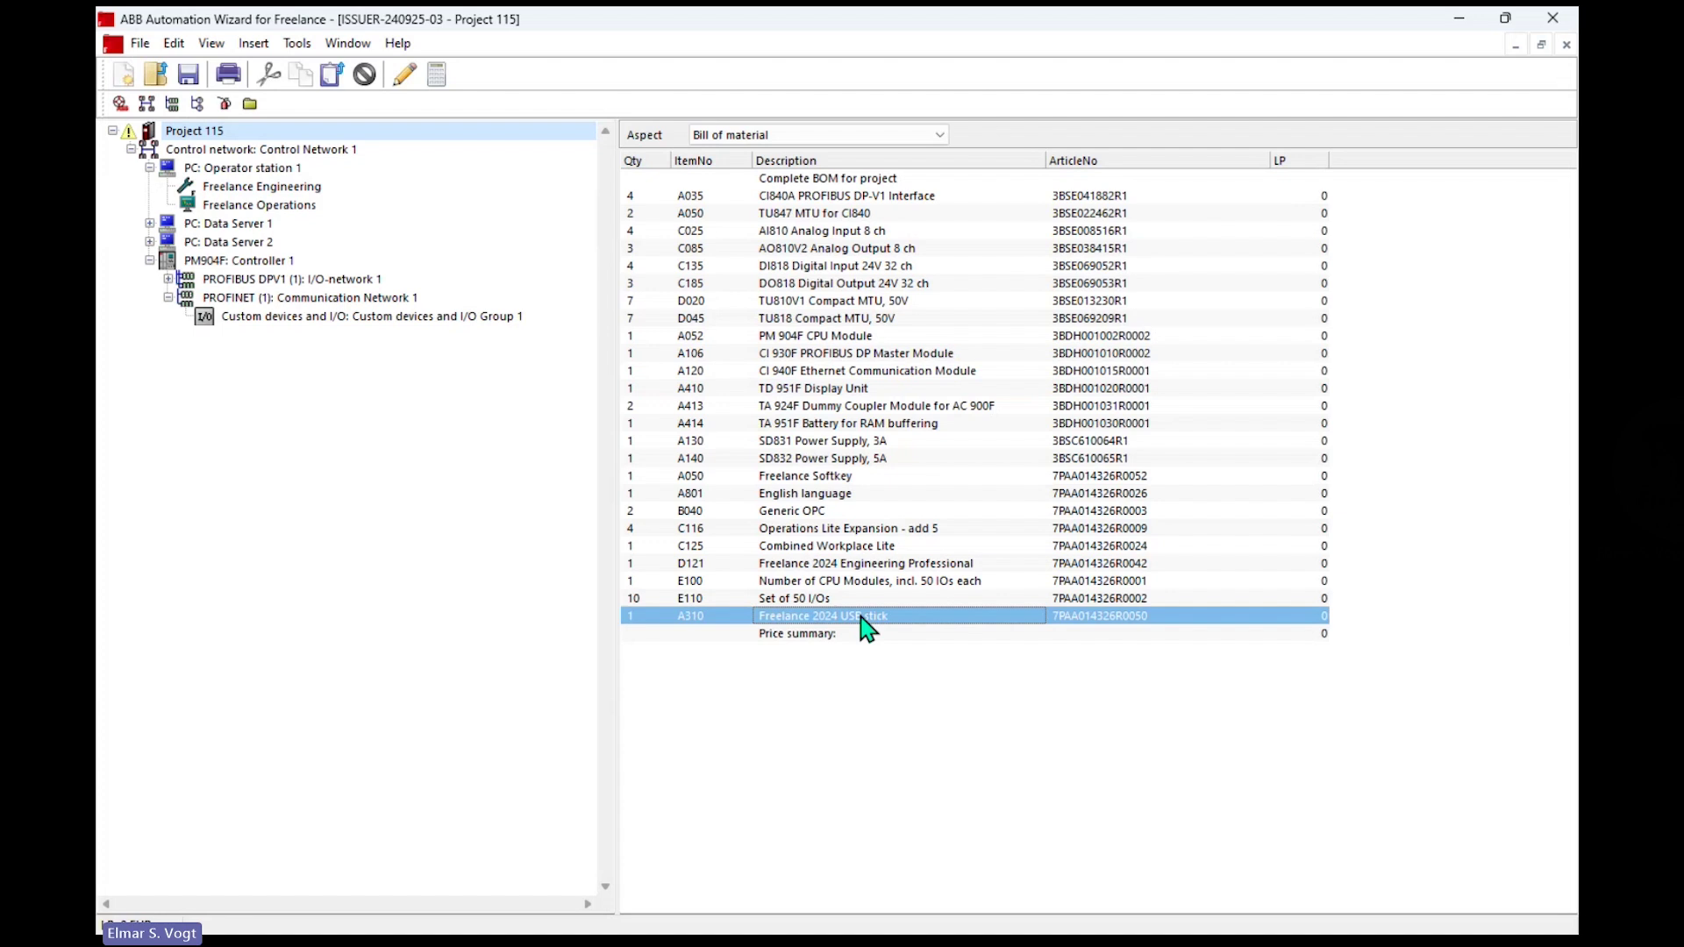